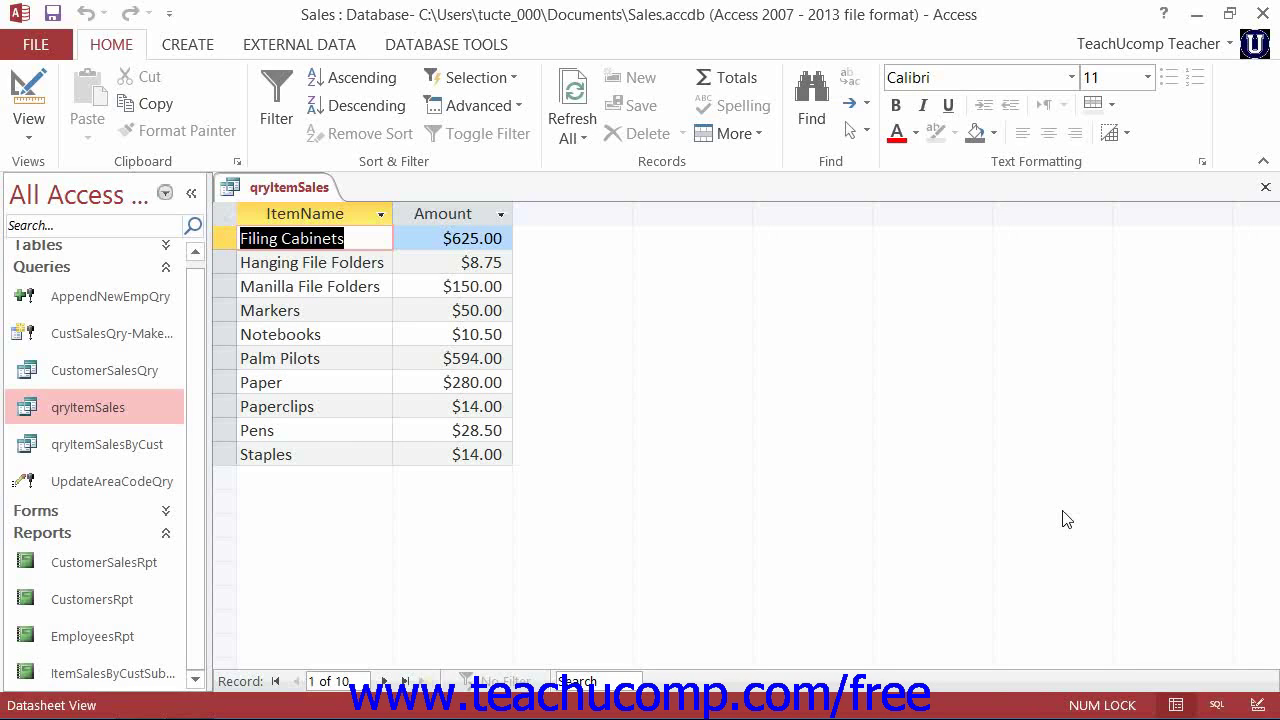
Close the qryItemSales datasheet and create a blank report in Design View.
left_click(1263, 190)
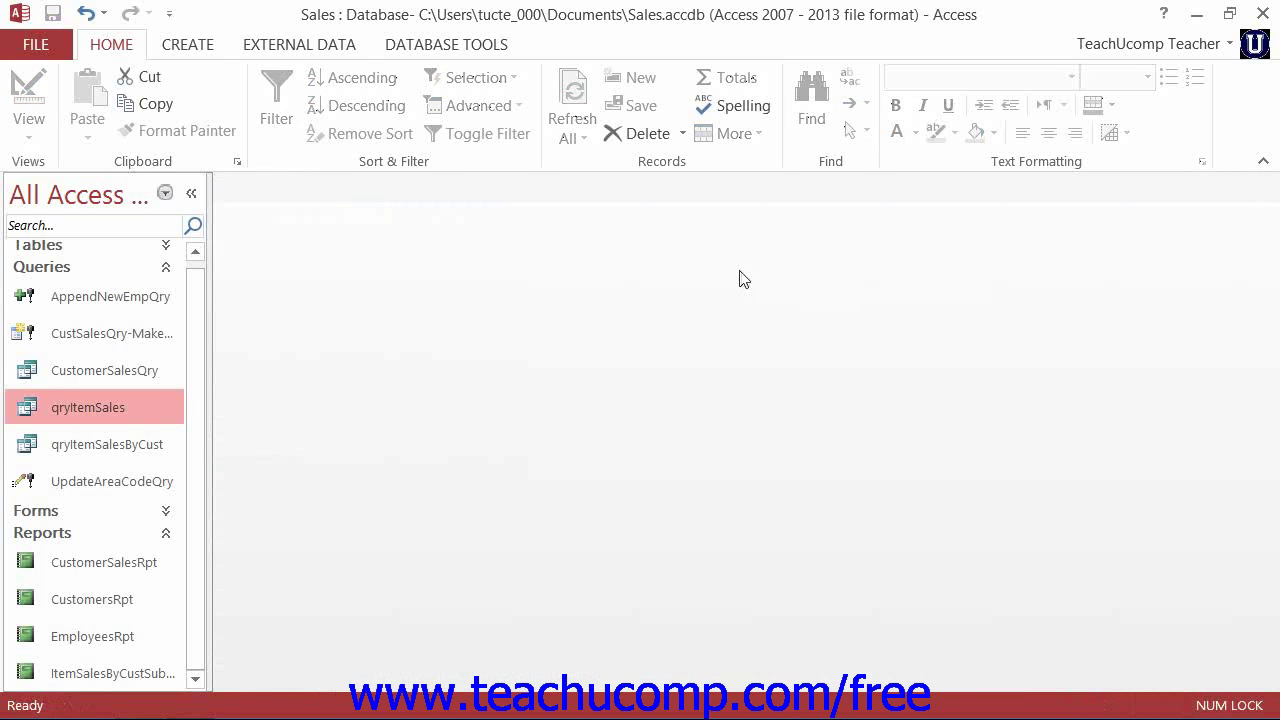
left_click(209, 52)
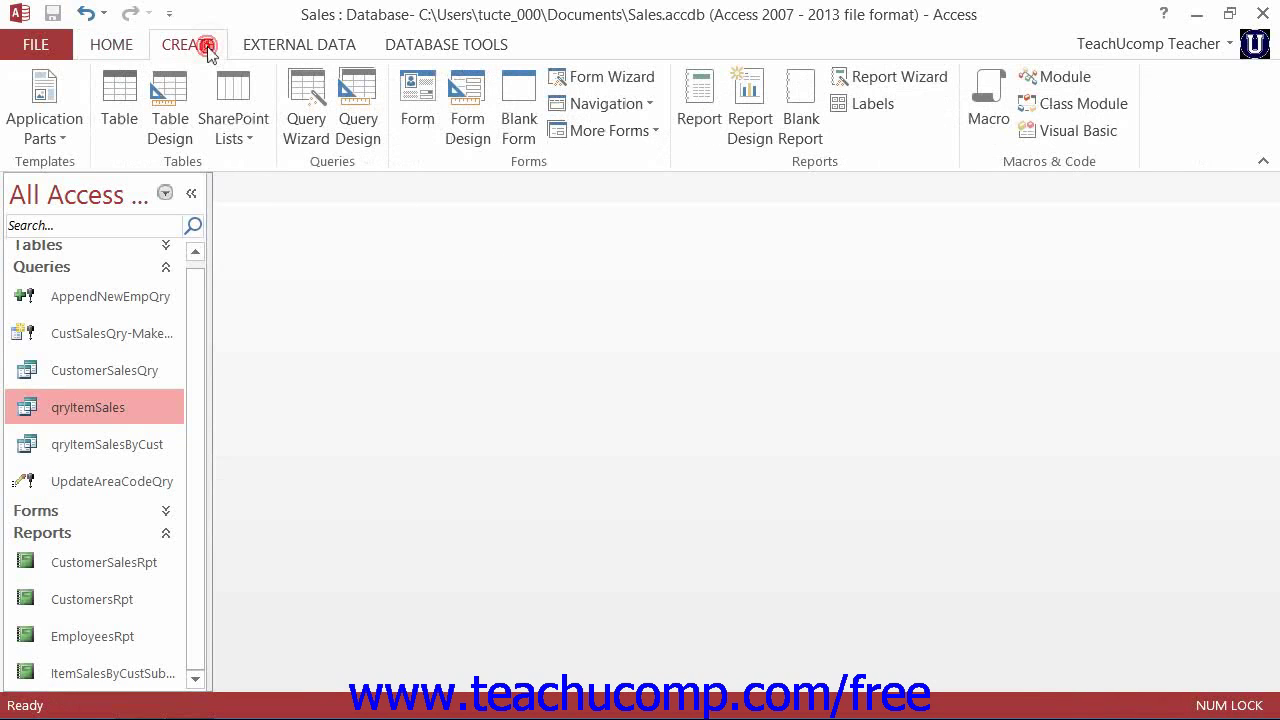
left_click(800, 128)
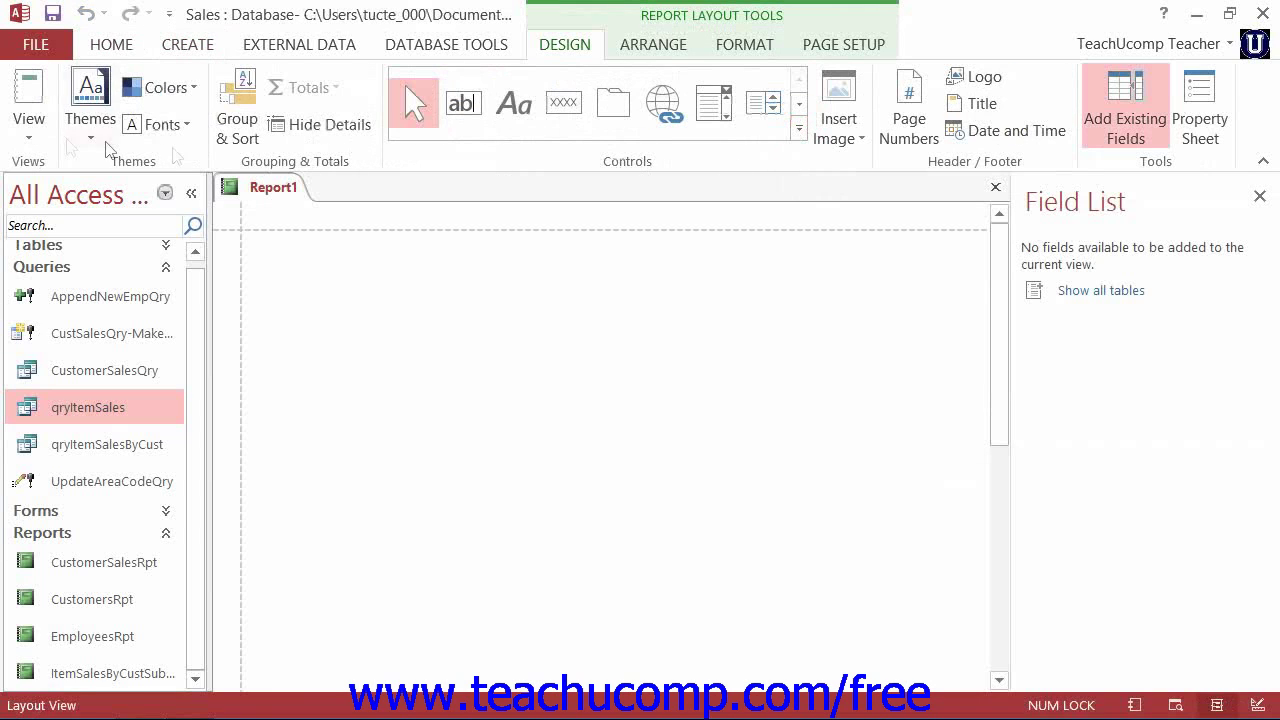
left_click(42, 140)
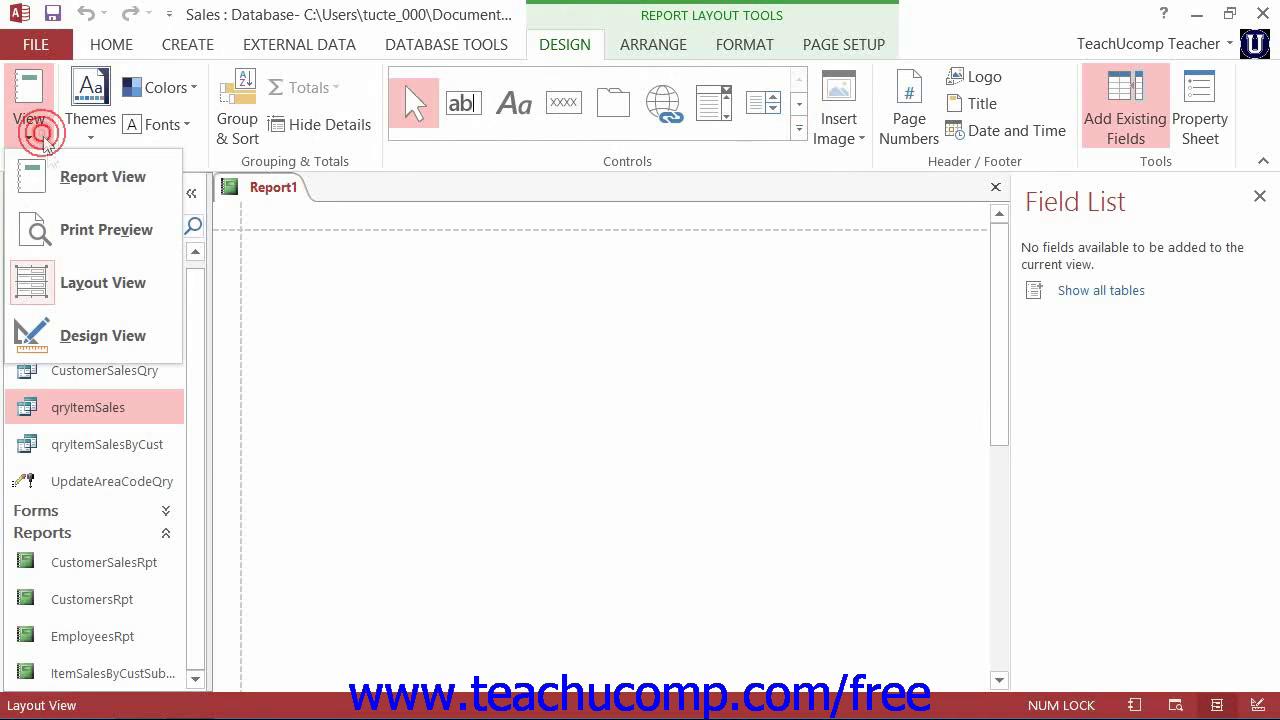
left_click(68, 333)
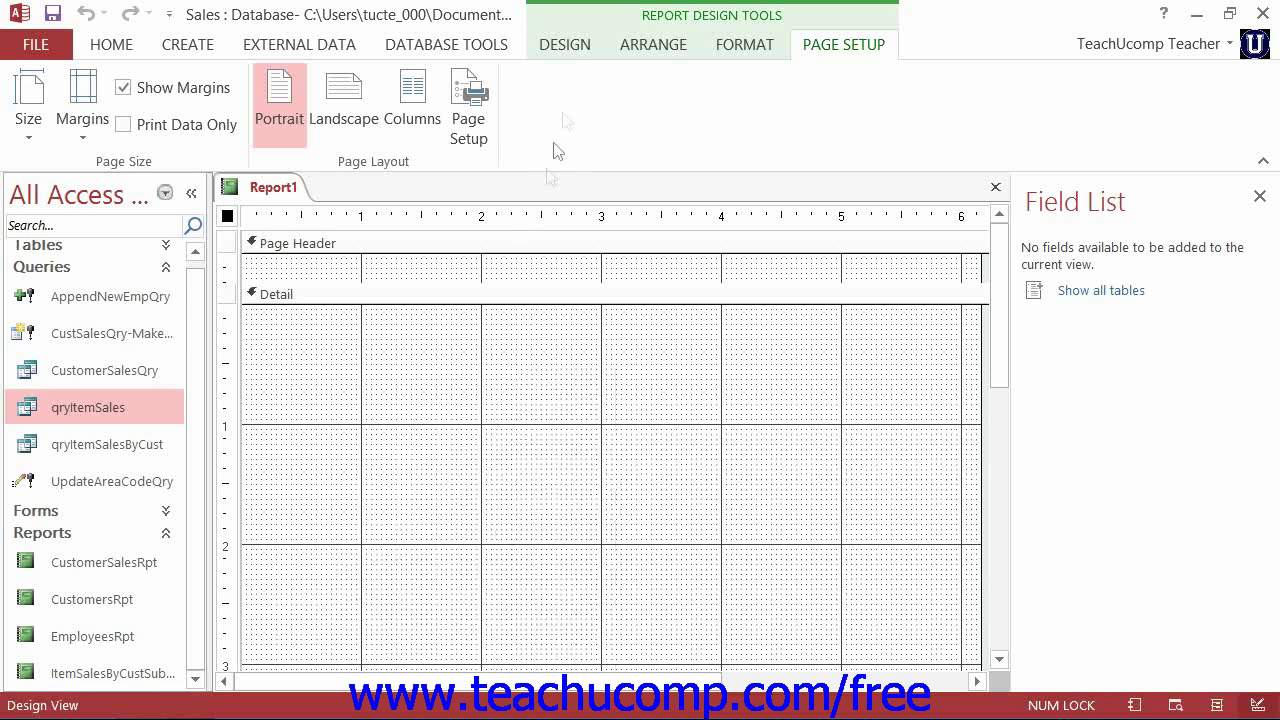
Draw a chart control about 4 inches wide and 3 inches tall from the upper-left corner of the report's Detail section.
left_click(575, 47)
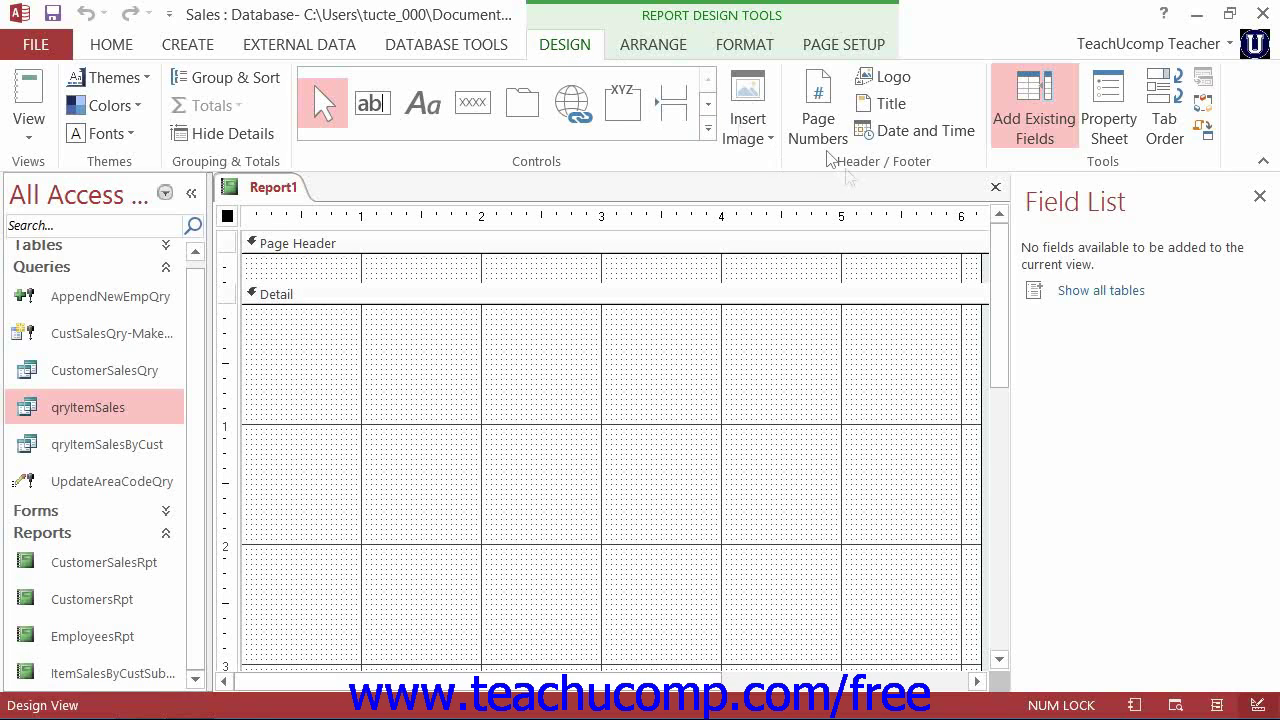
left_click(709, 129)
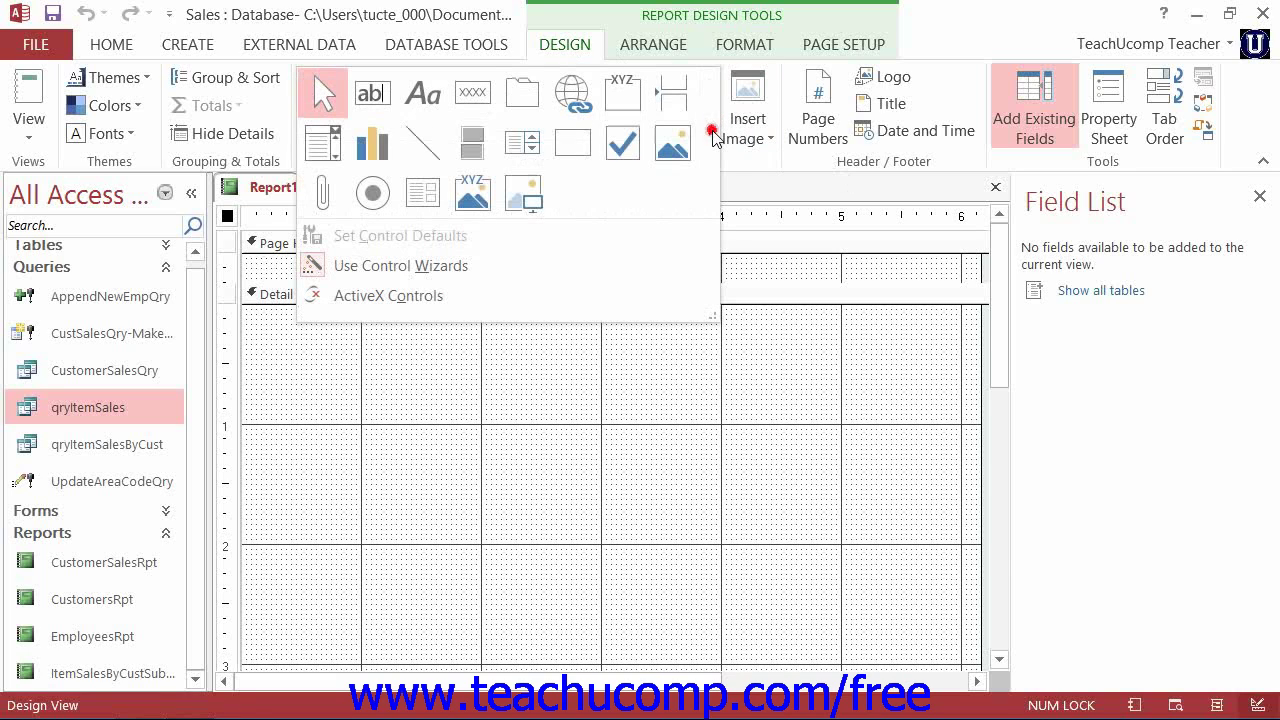
left_click(372, 152)
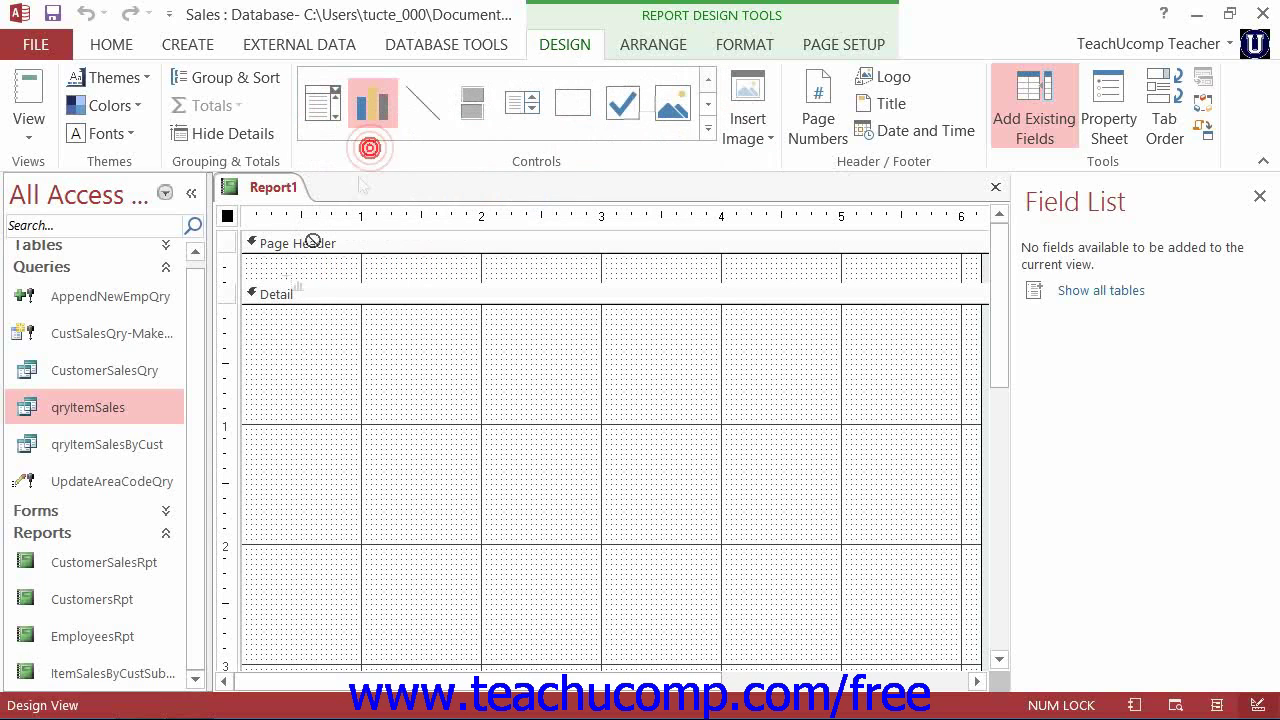
left_click(242, 304)
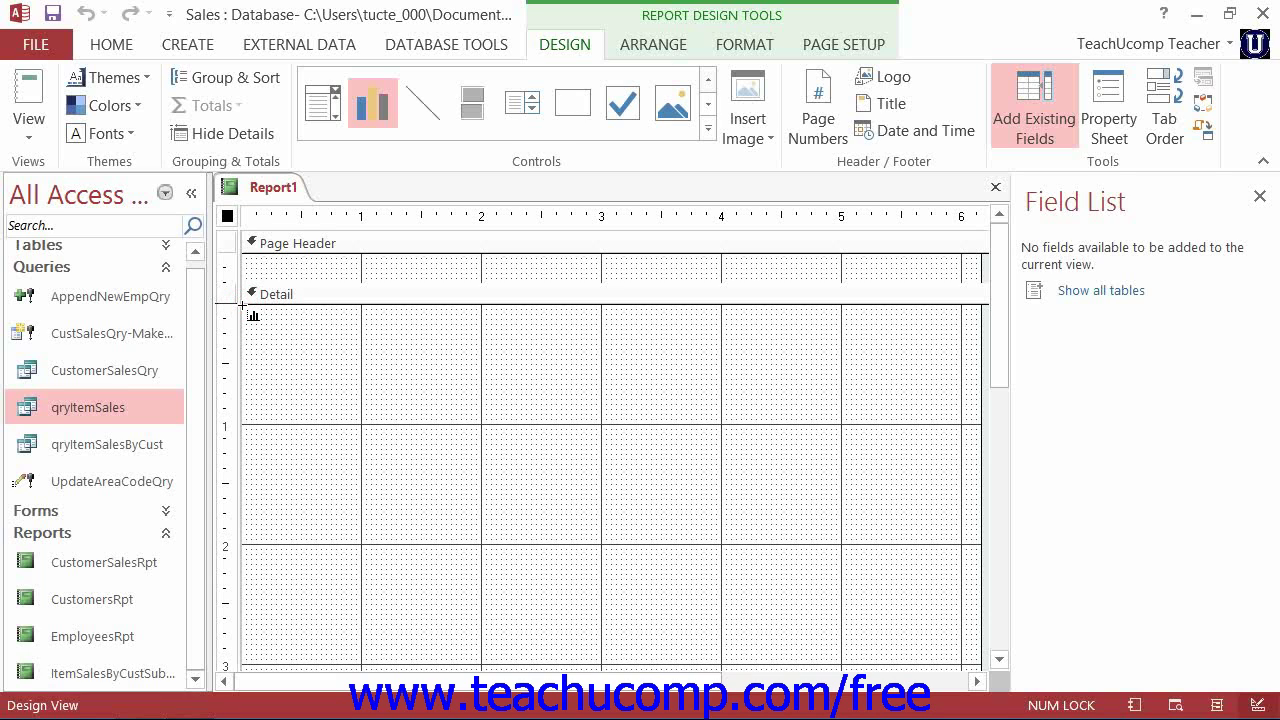
left_click_drag(242, 304, 721, 666)
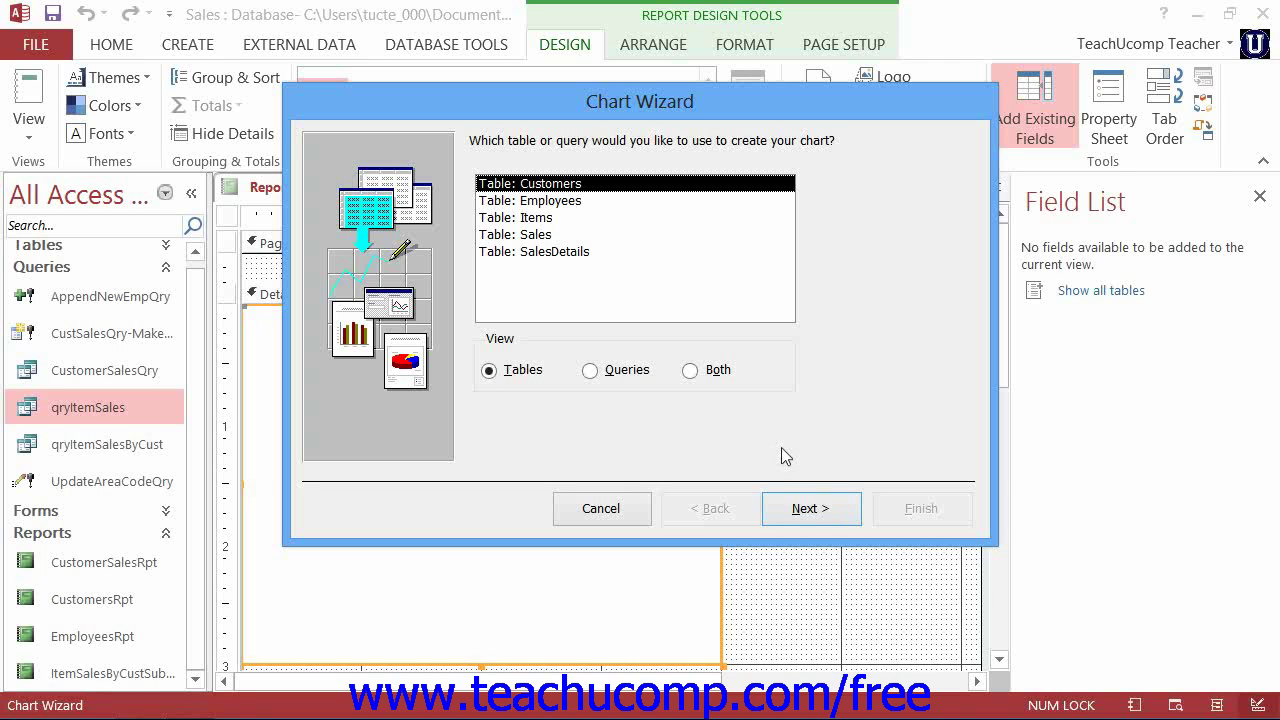
List both tables and queries as chart sources and base the chart on the qryItemSales query.
left_click(590, 370)
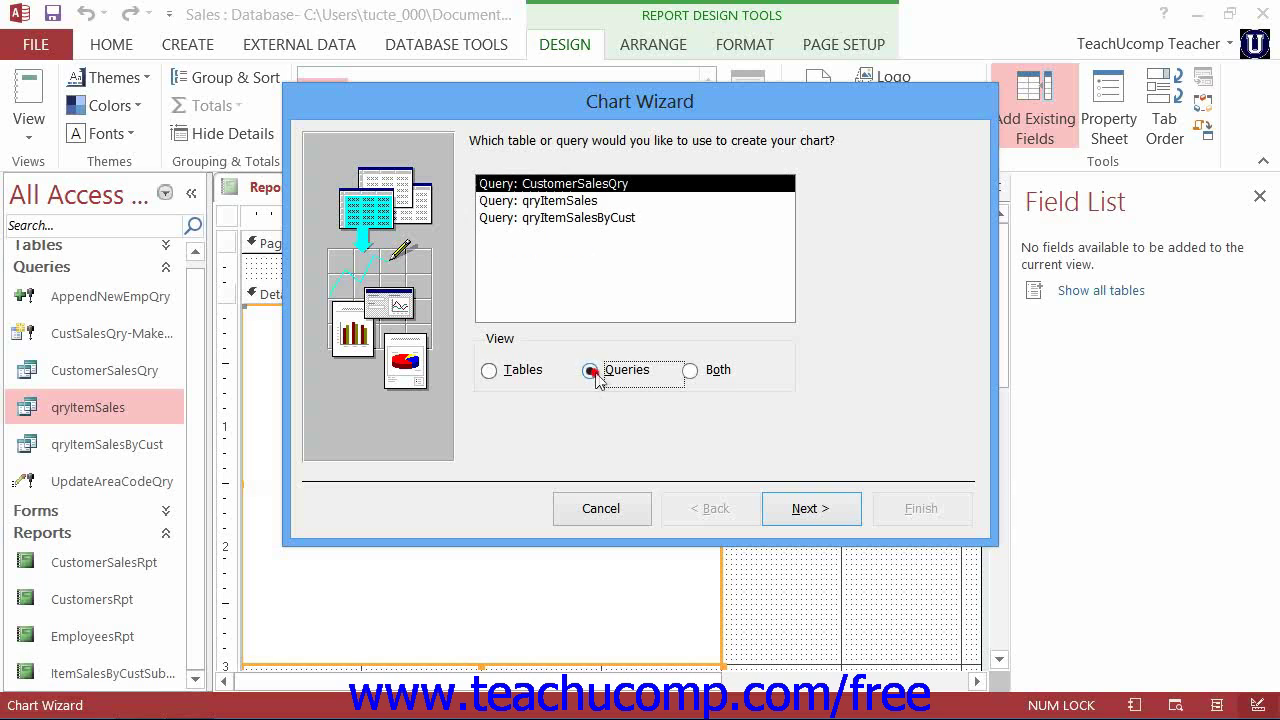
left_click(708, 372)
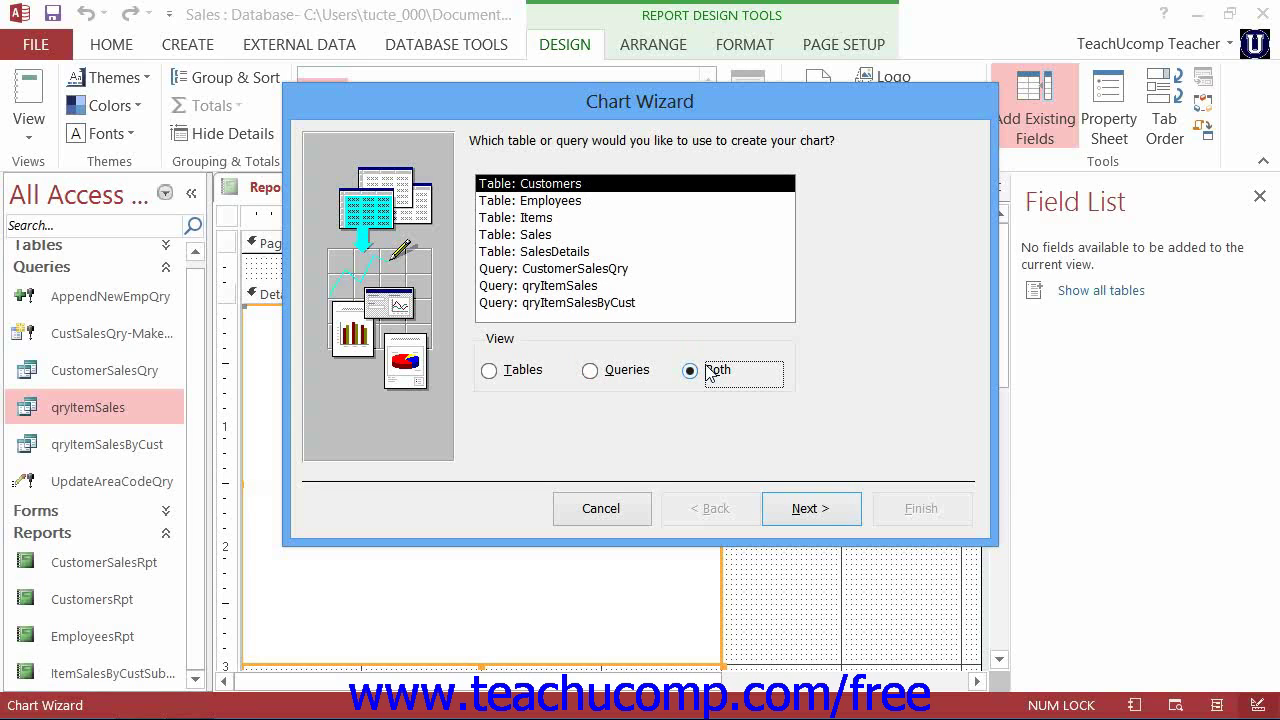
left_click(584, 286)
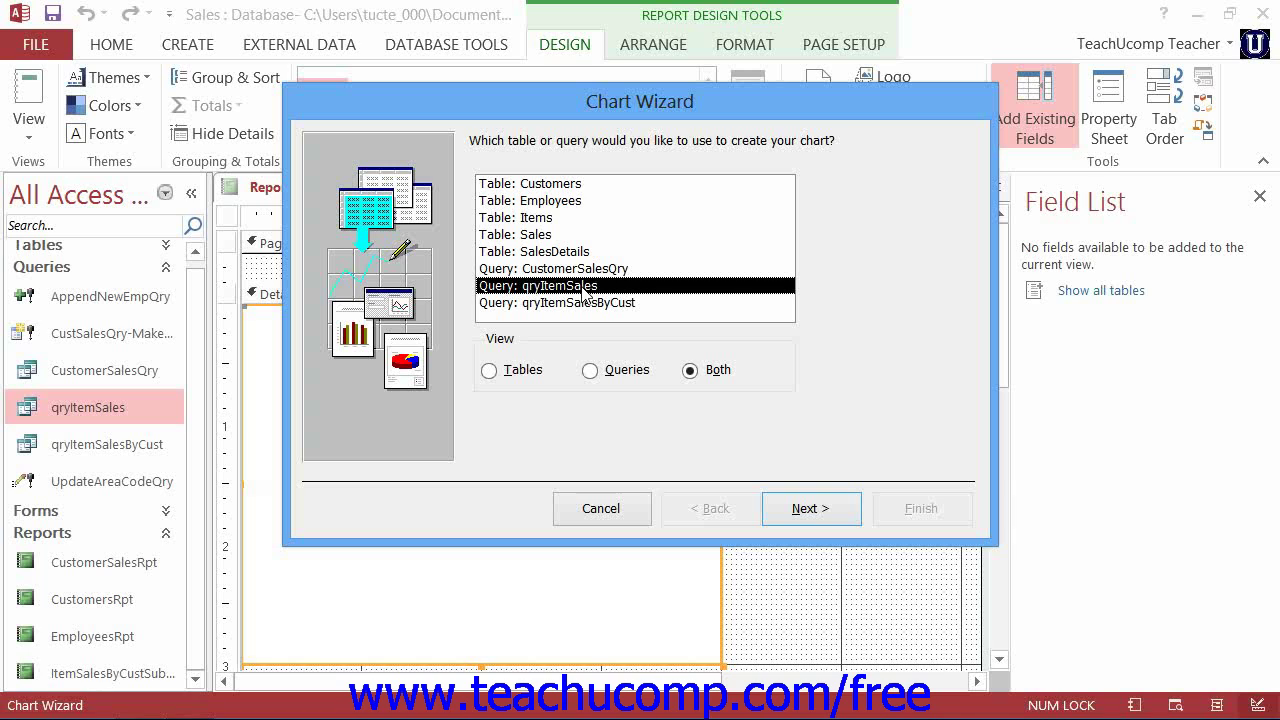
left_click(798, 510)
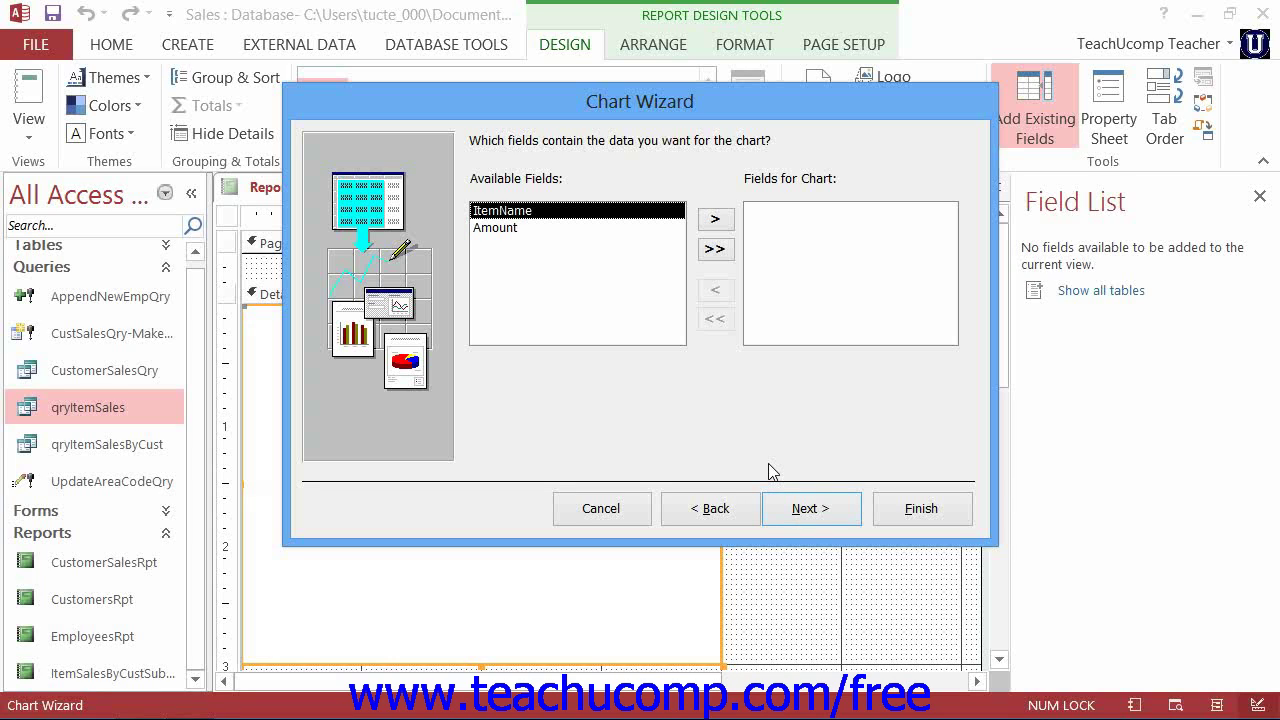
Add the ItemName and Amount fields to the chart and choose the Pie Chart type.
left_click(790, 198)
left_click(714, 249)
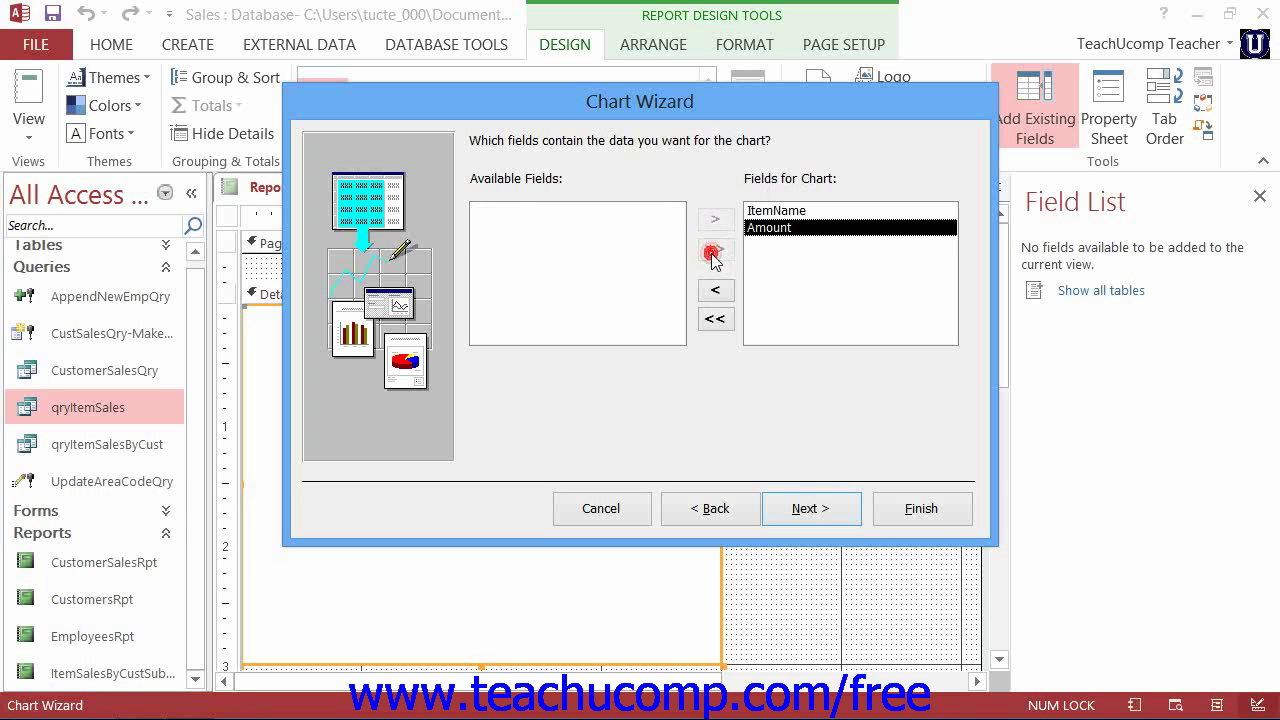
left_click(800, 512)
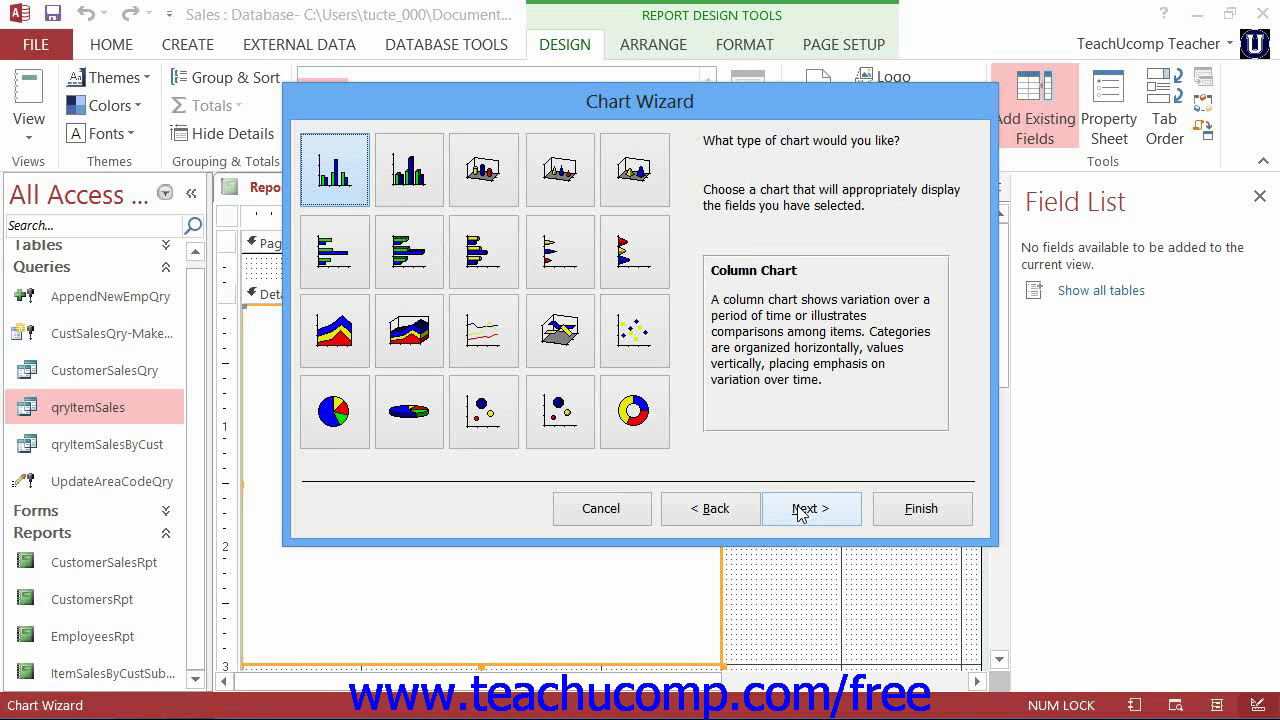
left_click(336, 416)
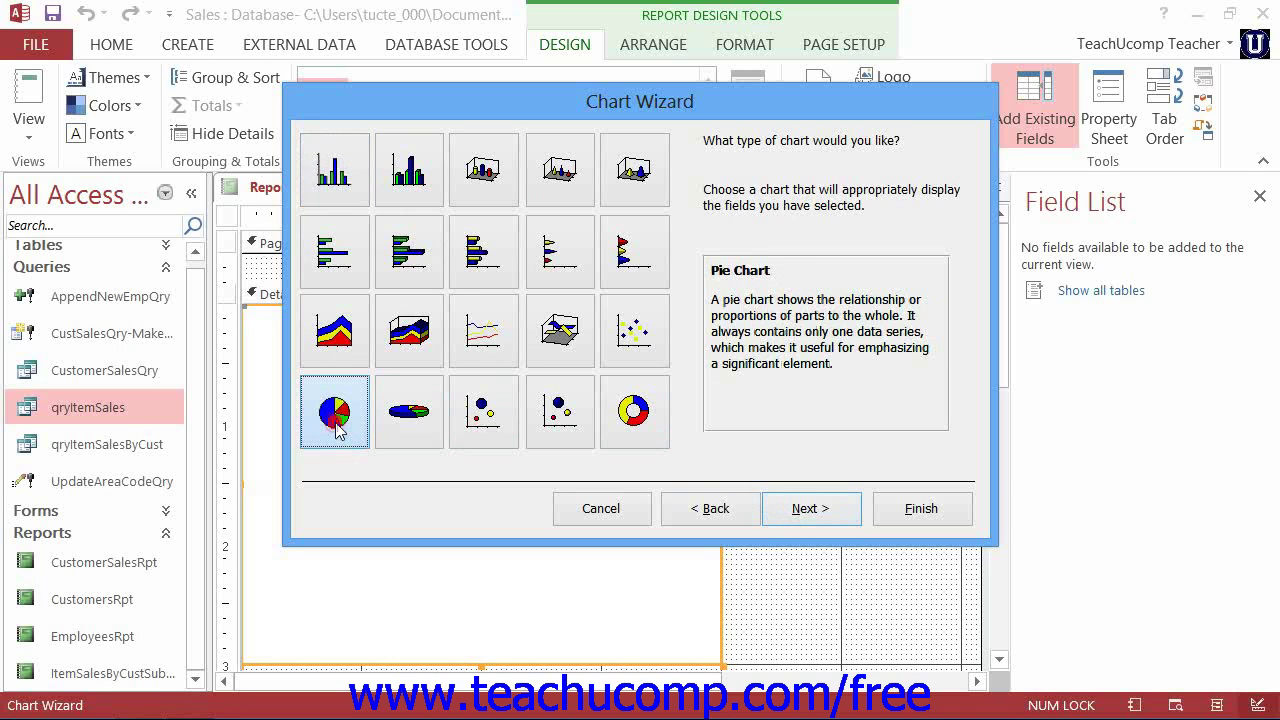
left_click(797, 512)
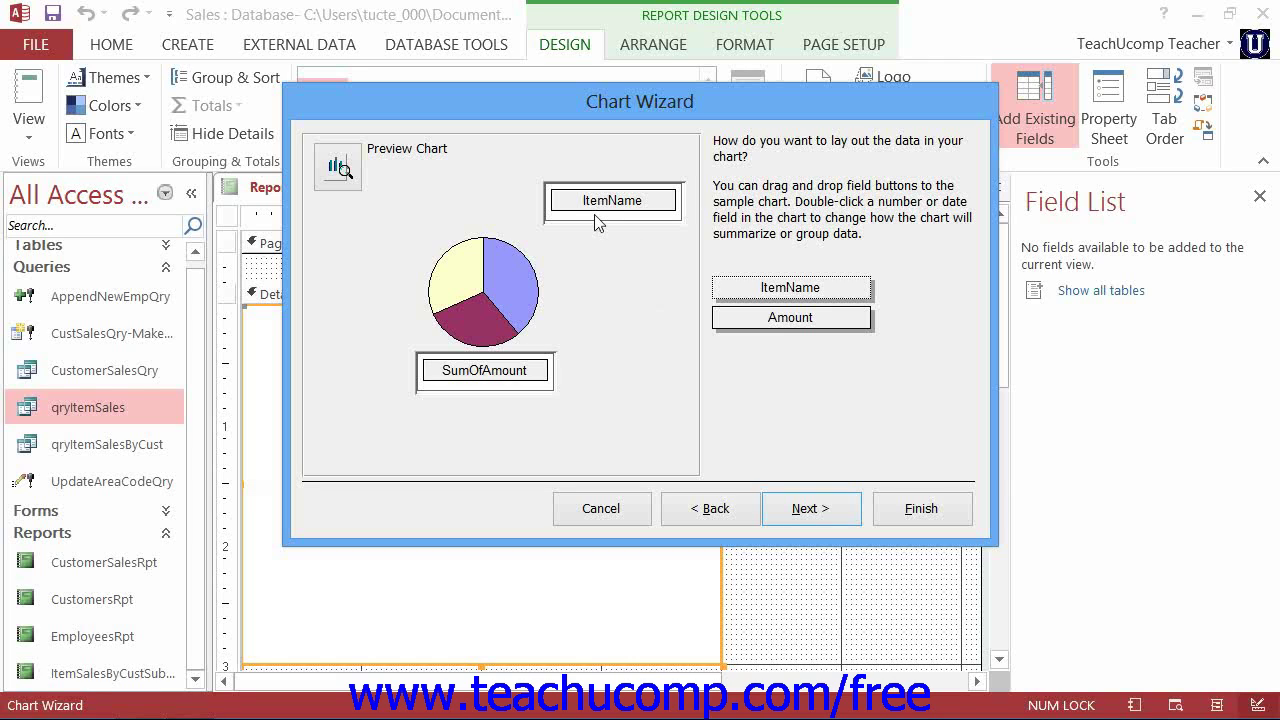
Preview the sample pie chart and accept the proposed layout of ItemName and SumOfAmount.
left_click(340, 170)
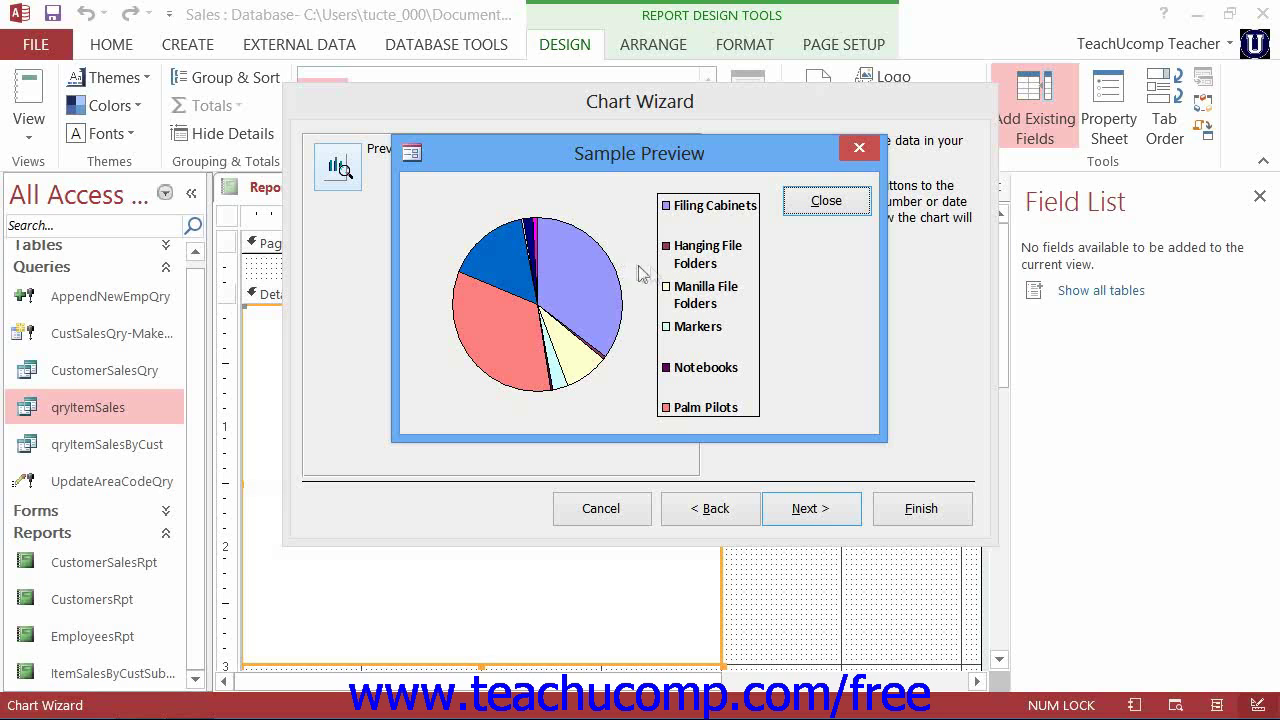
left_click(826, 200)
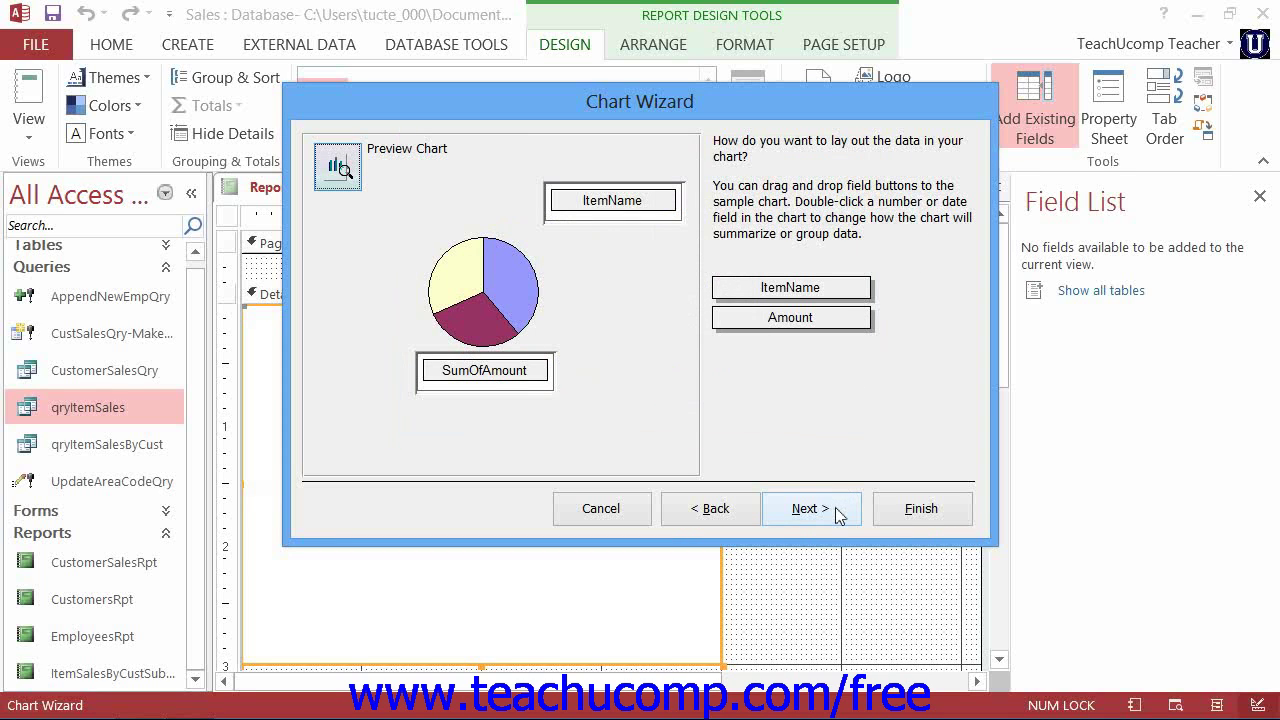
left_click(810, 508)
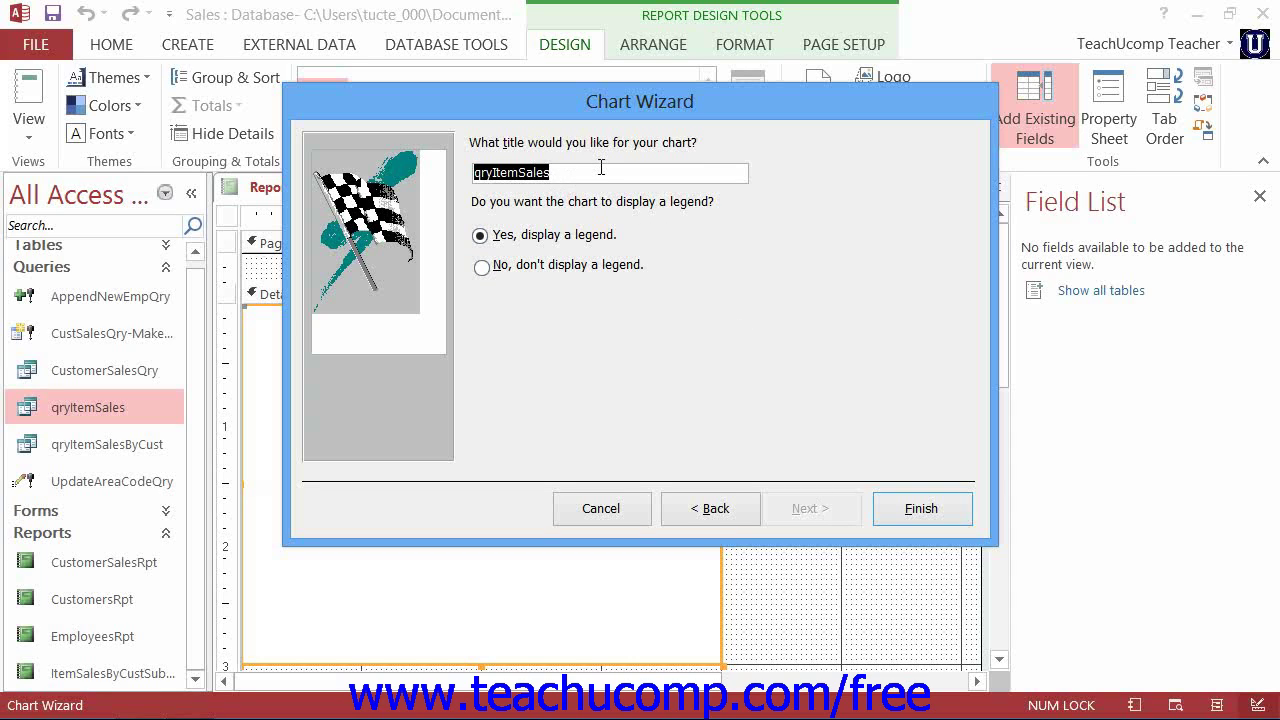
Title the chart "Item Sales Chart", keep the legend displayed, and finish the wizard.
type("Item Sa")
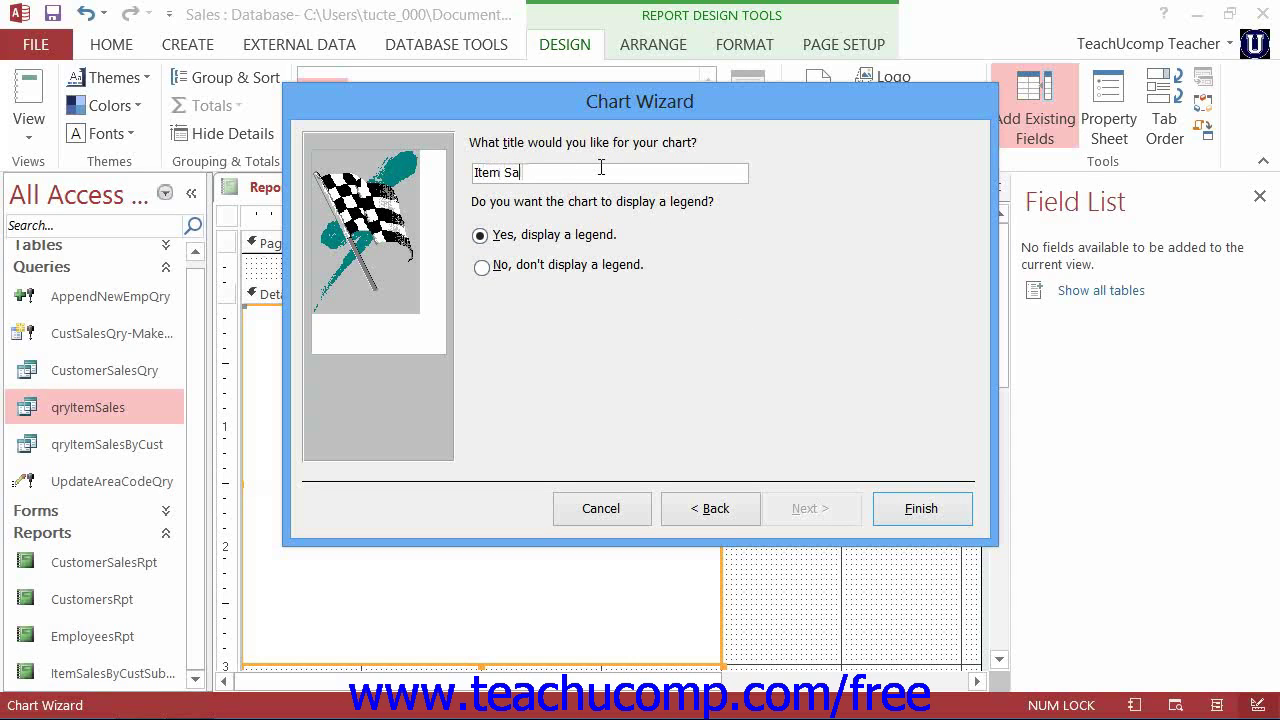
type("les Chart")
left_click(480, 236)
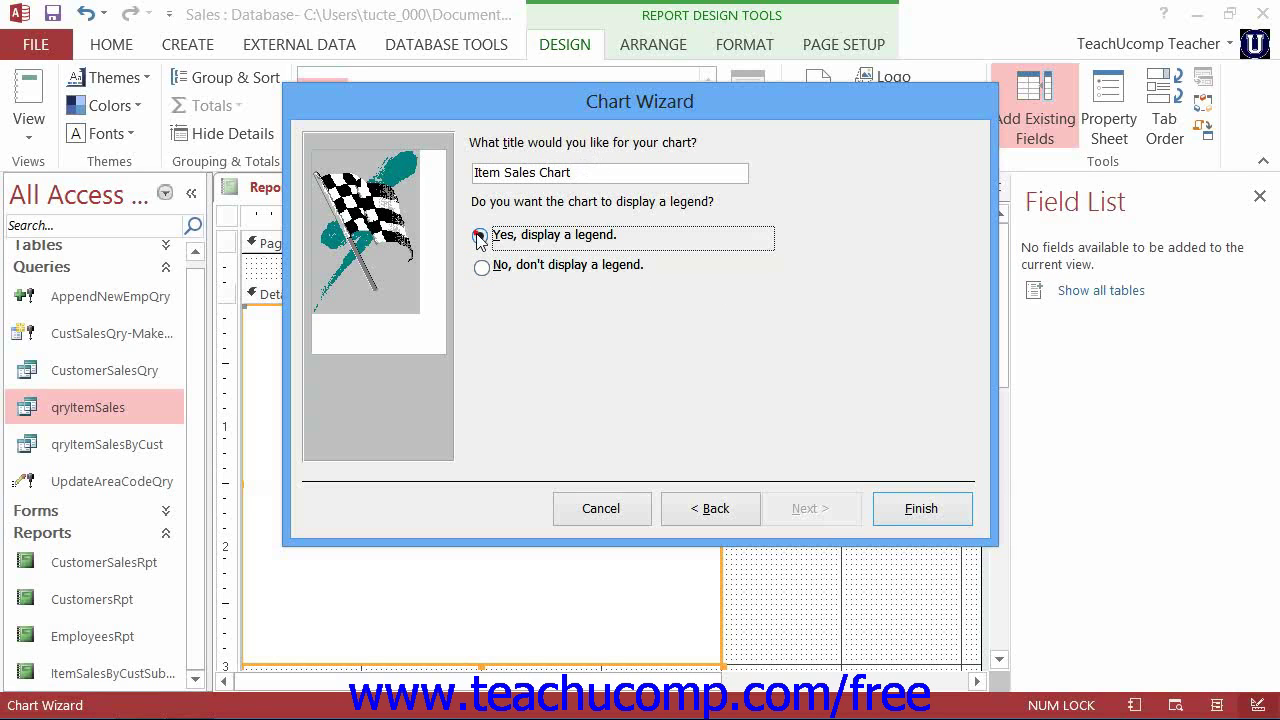
left_click(906, 514)
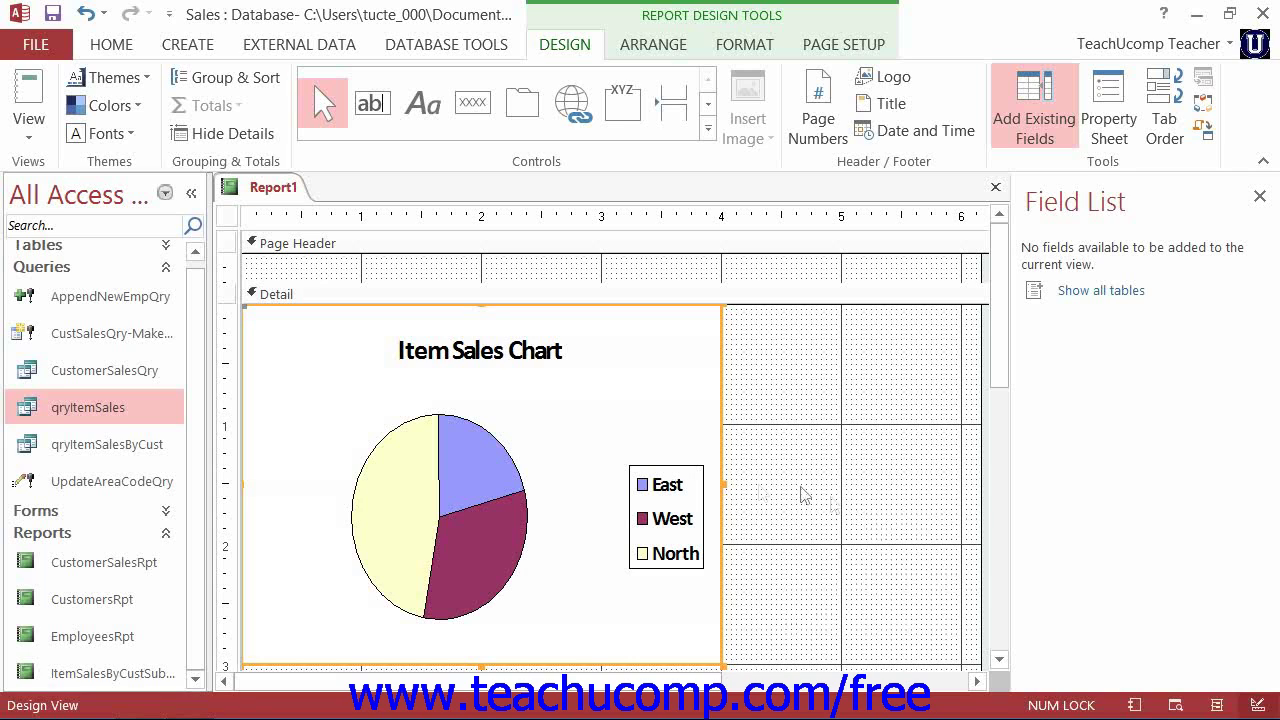
Widen the Item Sales Chart to about 4.7 inches in Layout View.
left_click(29, 118)
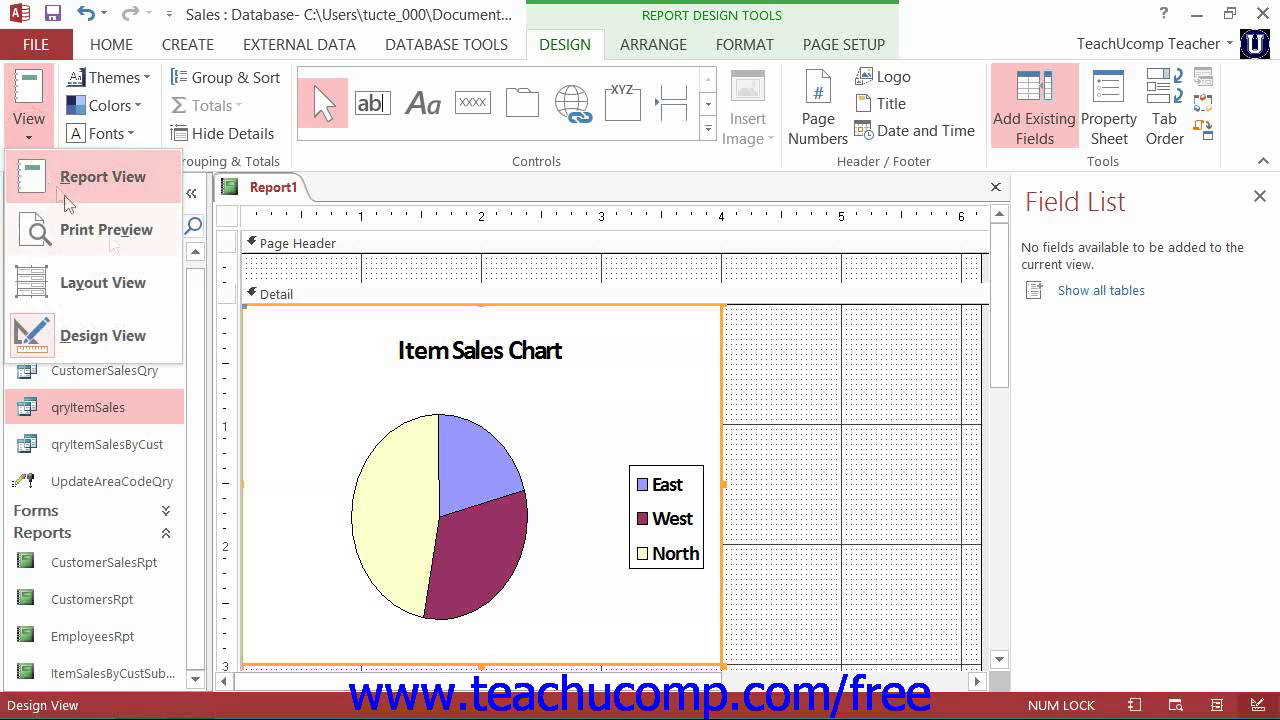
left_click(122, 282)
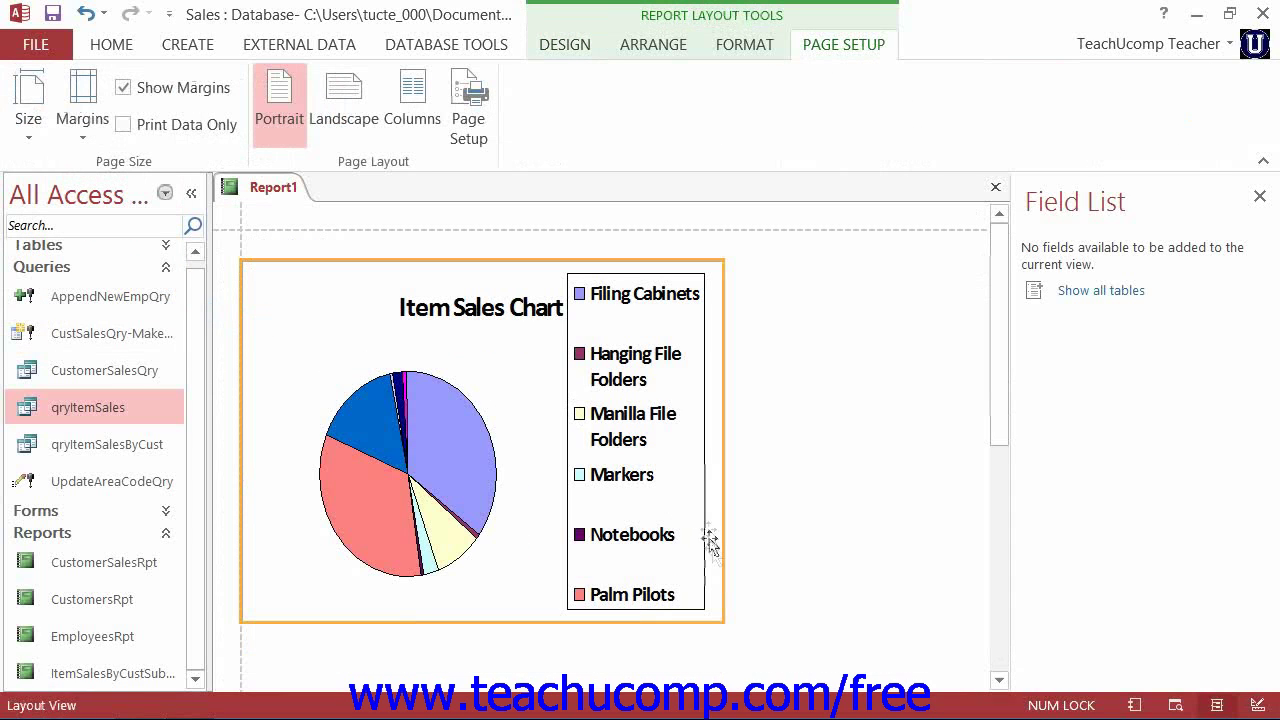
left_click_drag(724, 612, 810, 625)
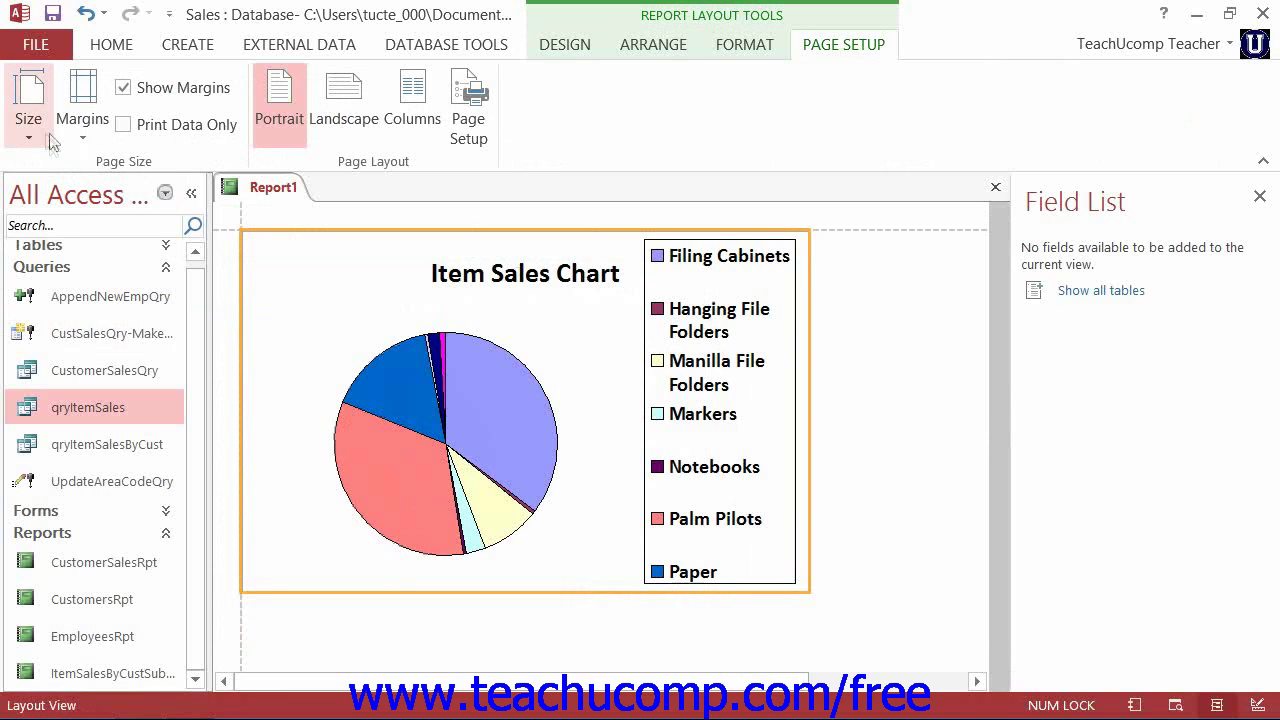
Switch the report with the Item Sales Chart from Layout View to Design View.
left_click(566, 45)
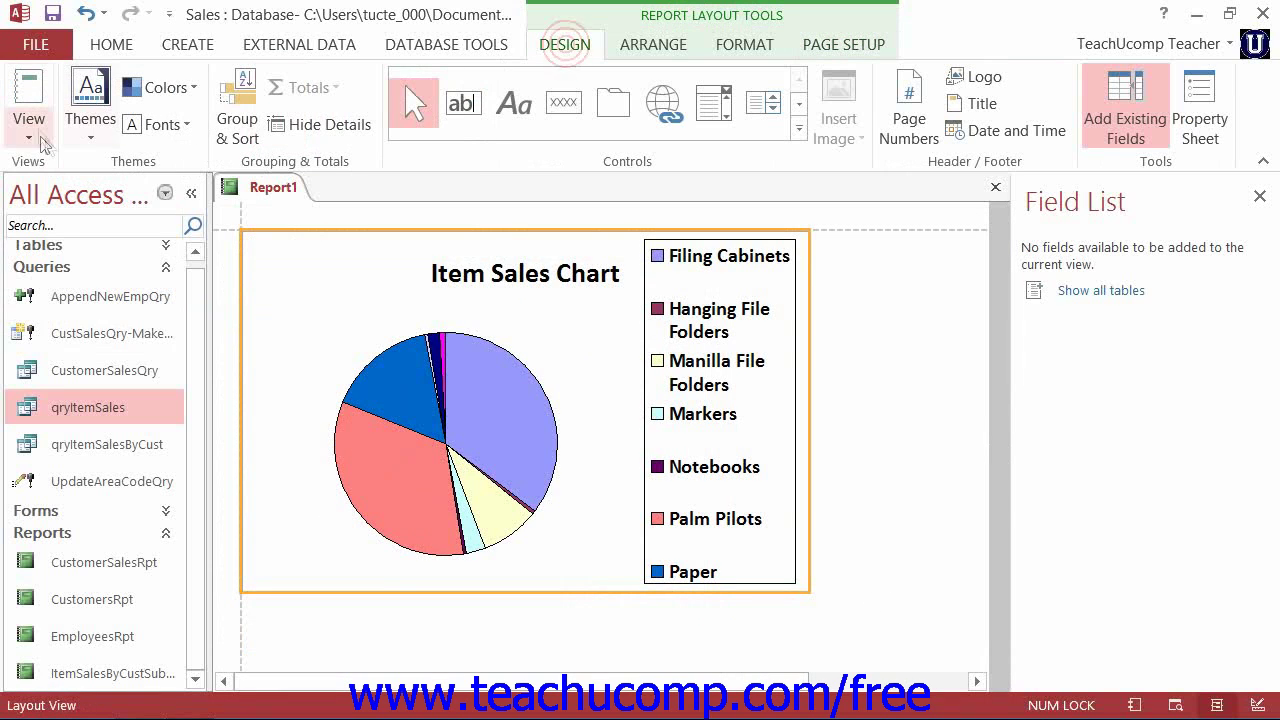
left_click(32, 128)
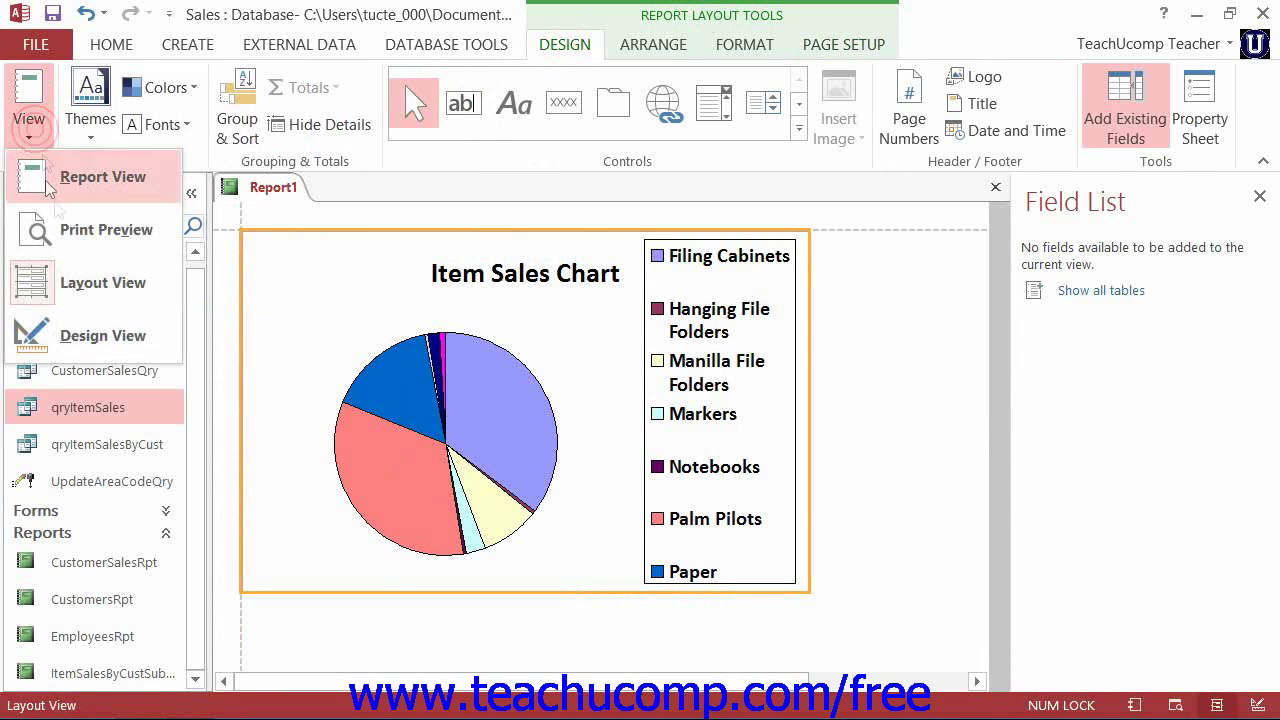
left_click(62, 338)
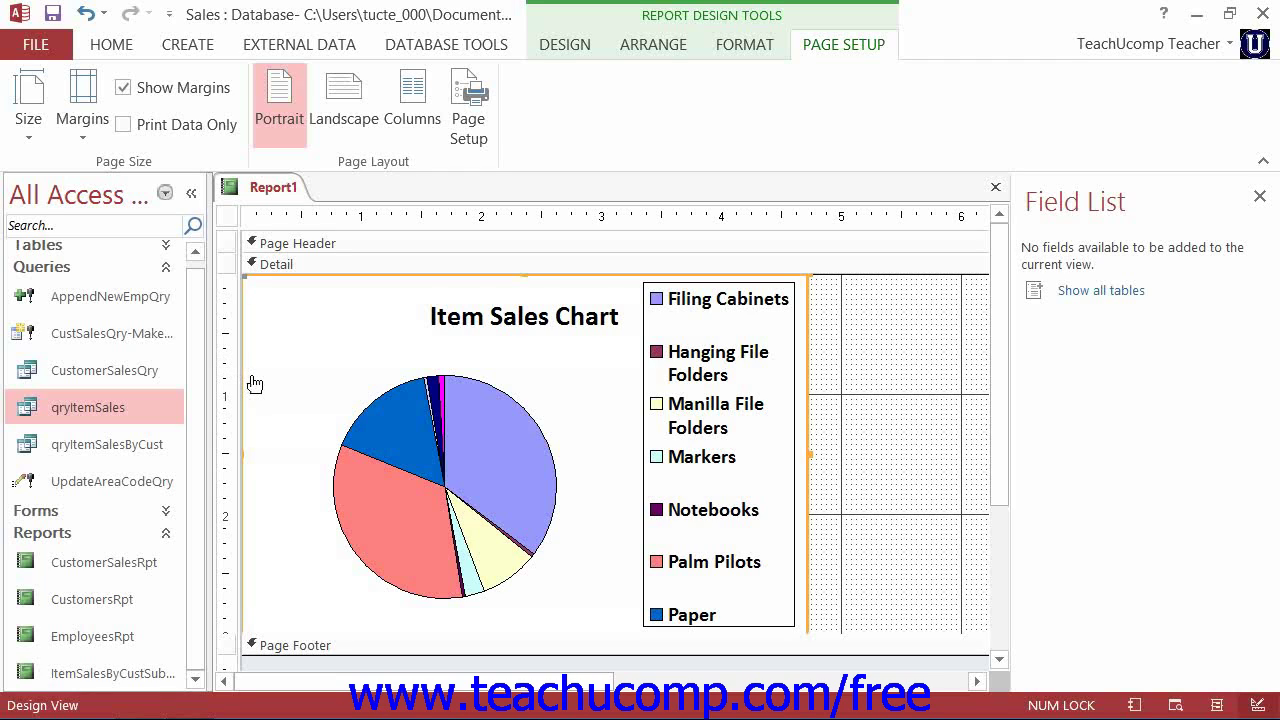
Select the Item Sales Chart in the Detail section and show its data properties in the Property Sheet.
left_click(341, 343)
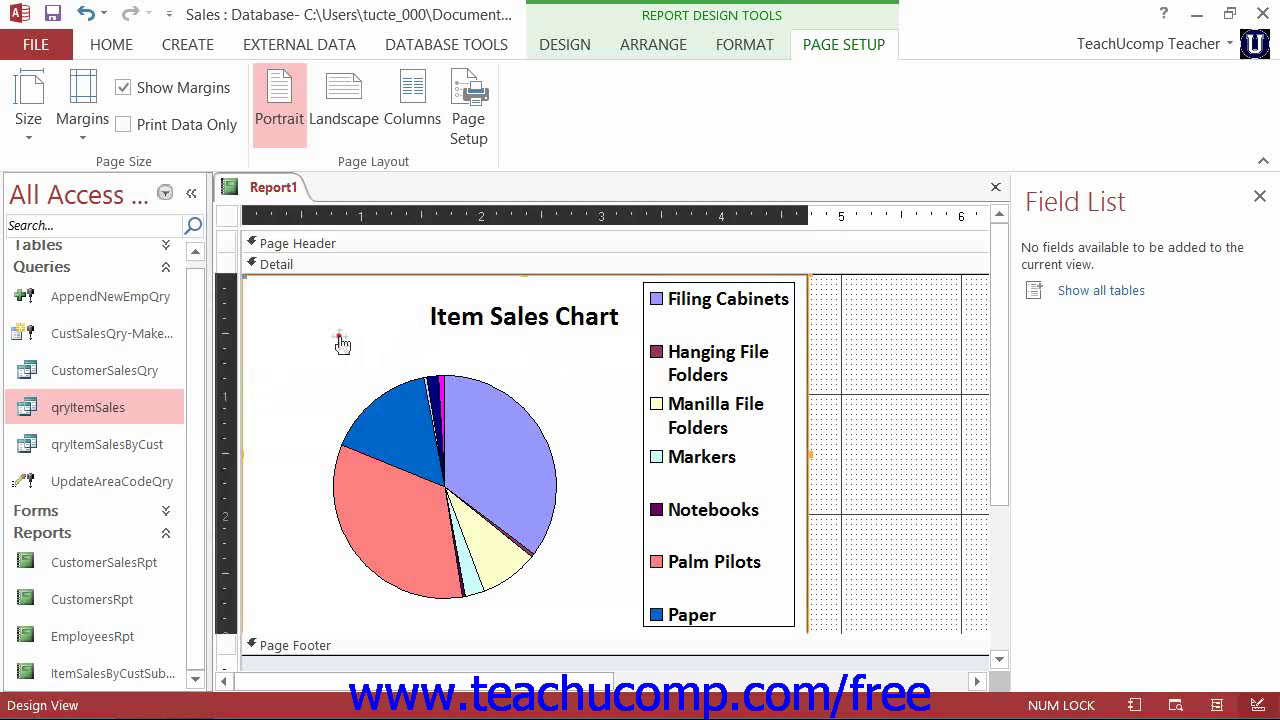
left_click(565, 44)
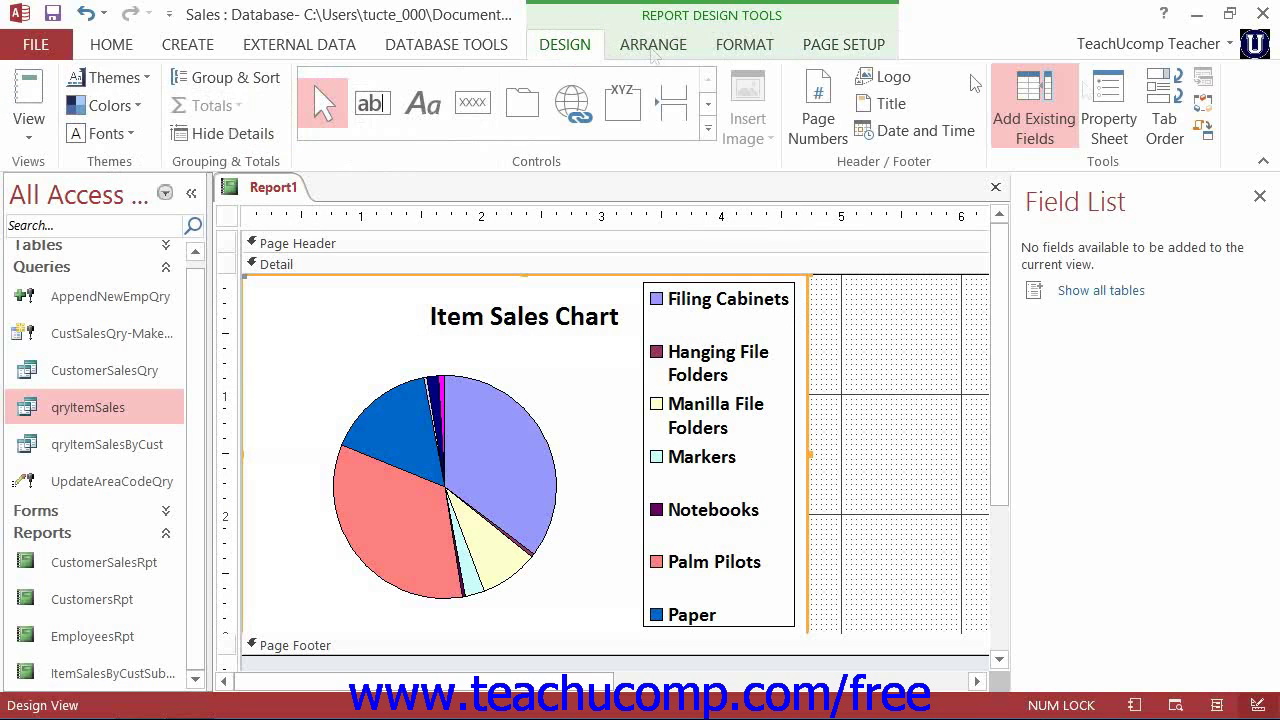
left_click(1126, 128)
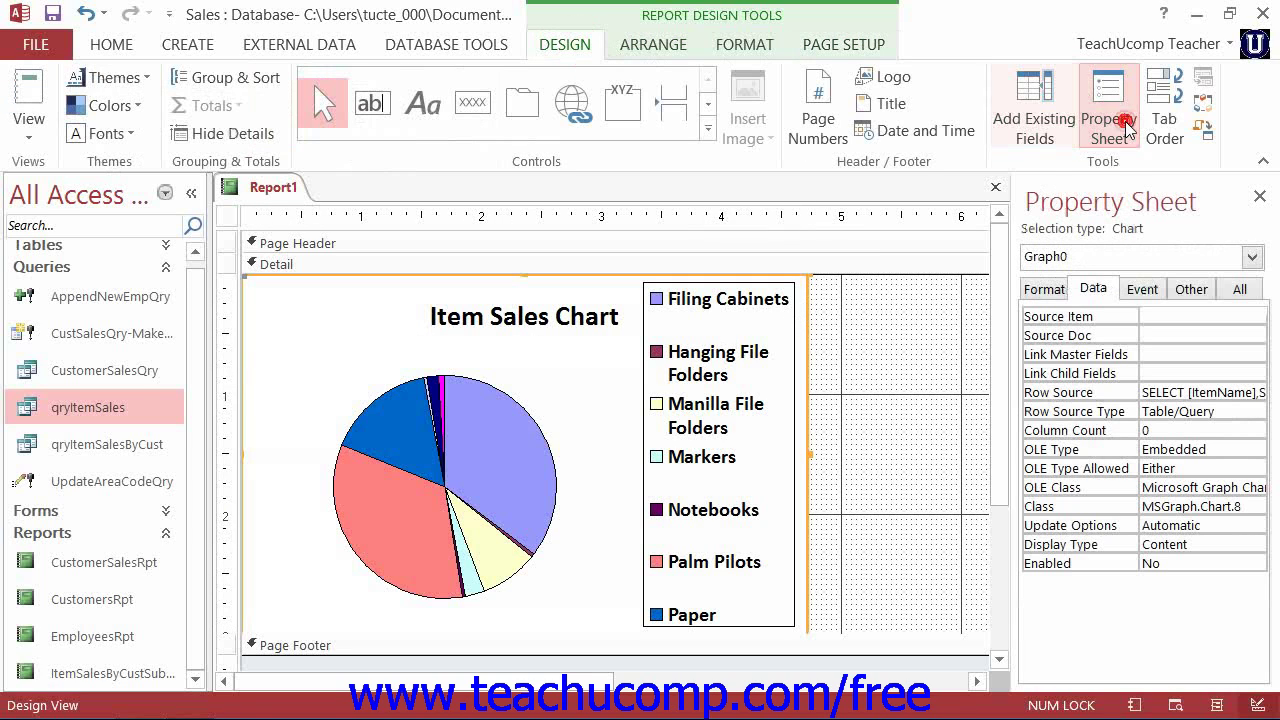
left_click(1094, 289)
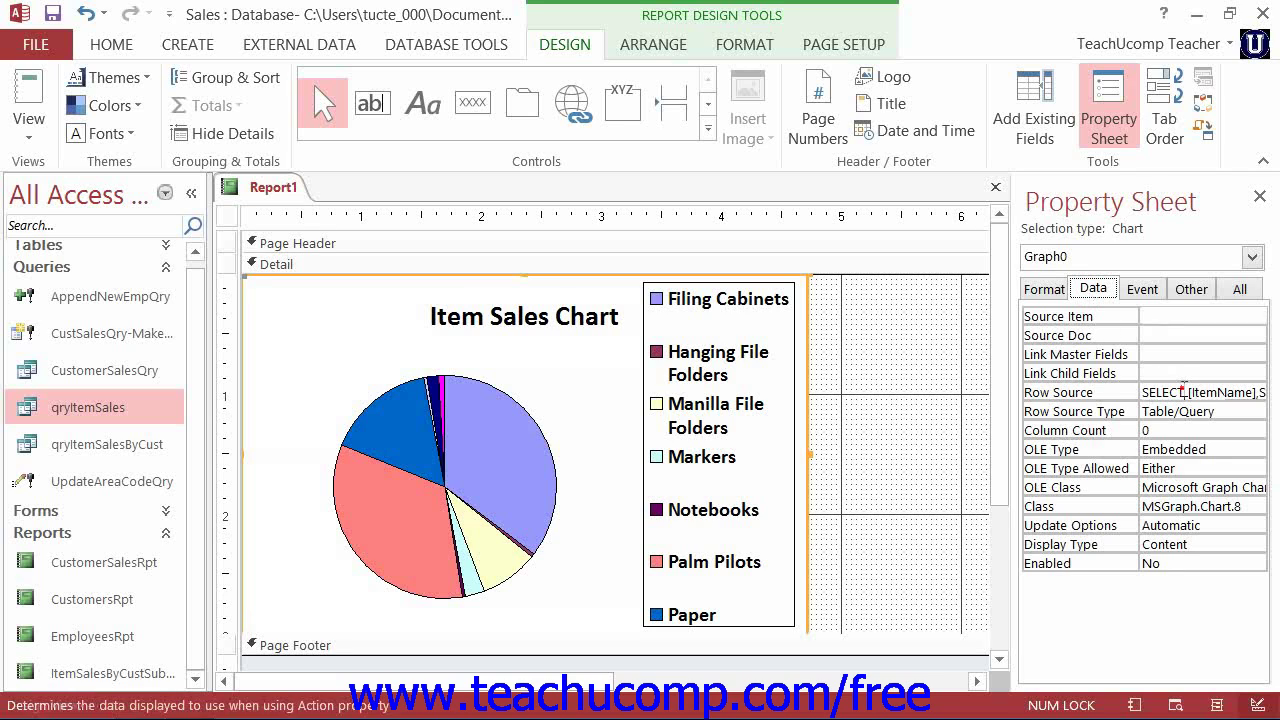
Inspect the chart's Row Source in the Query Builder and return to the report without changing the query.
left_click(1184, 390)
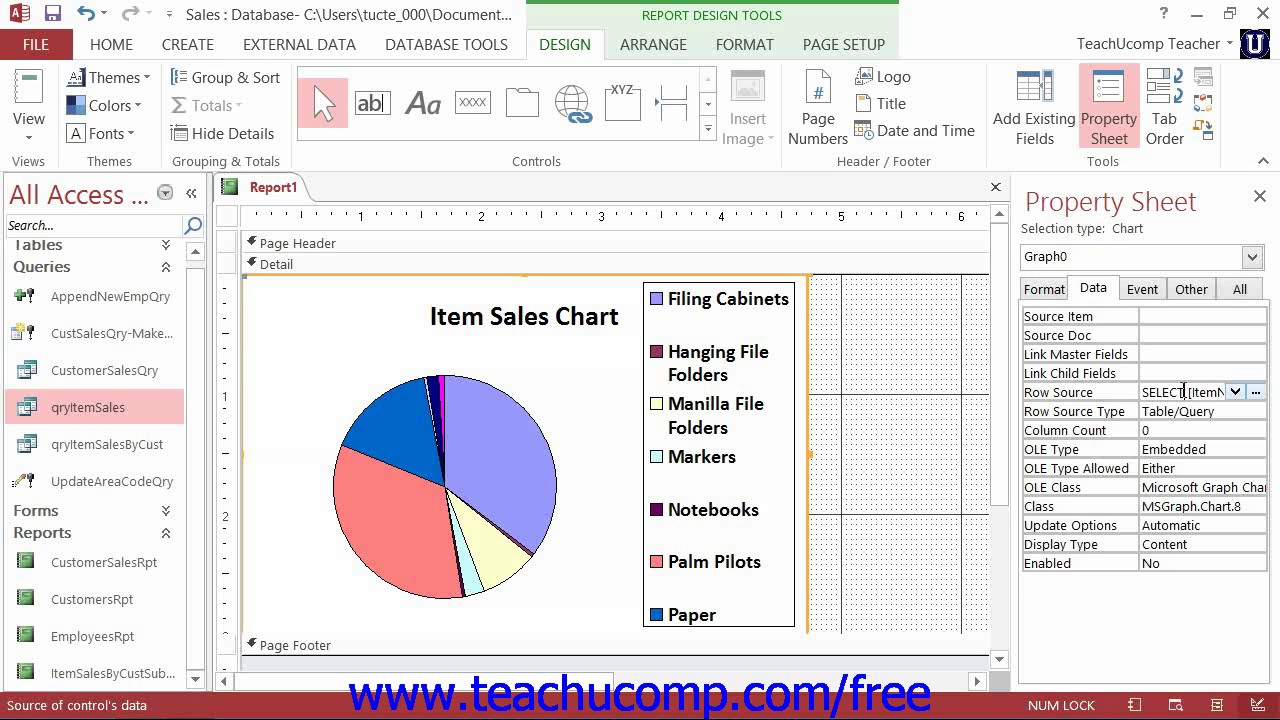
left_click(1257, 394)
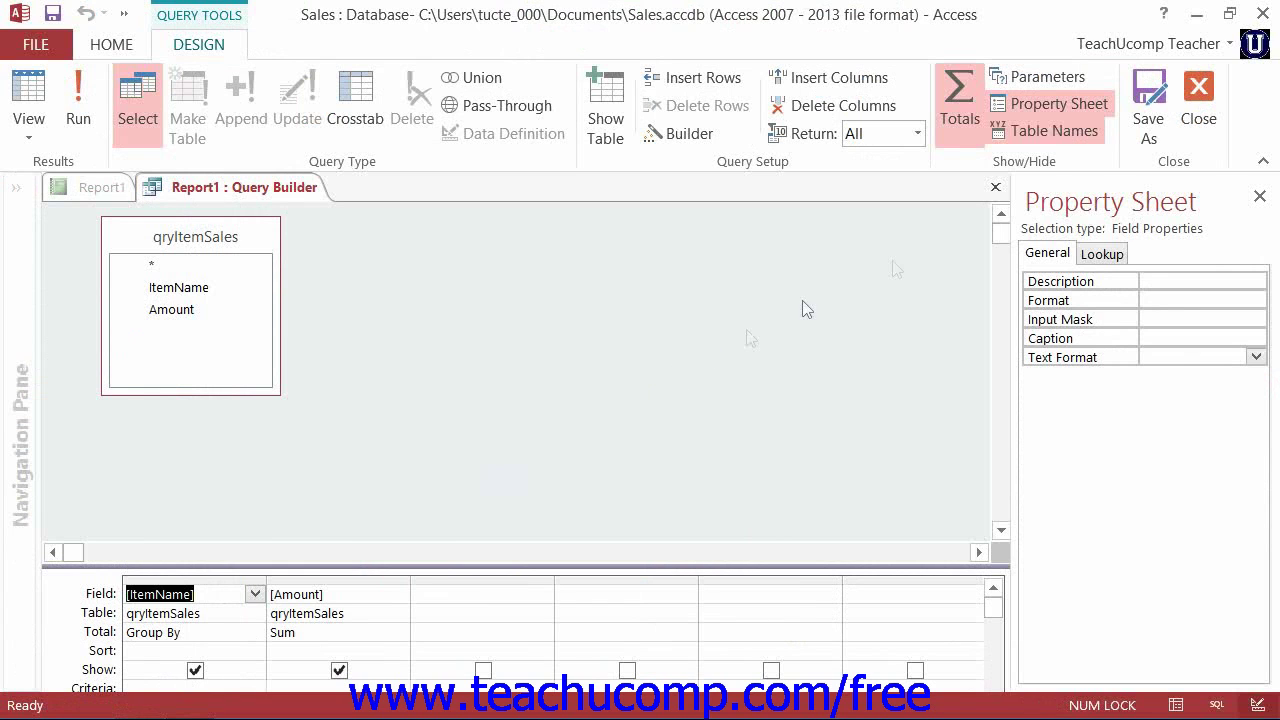
left_click(995, 188)
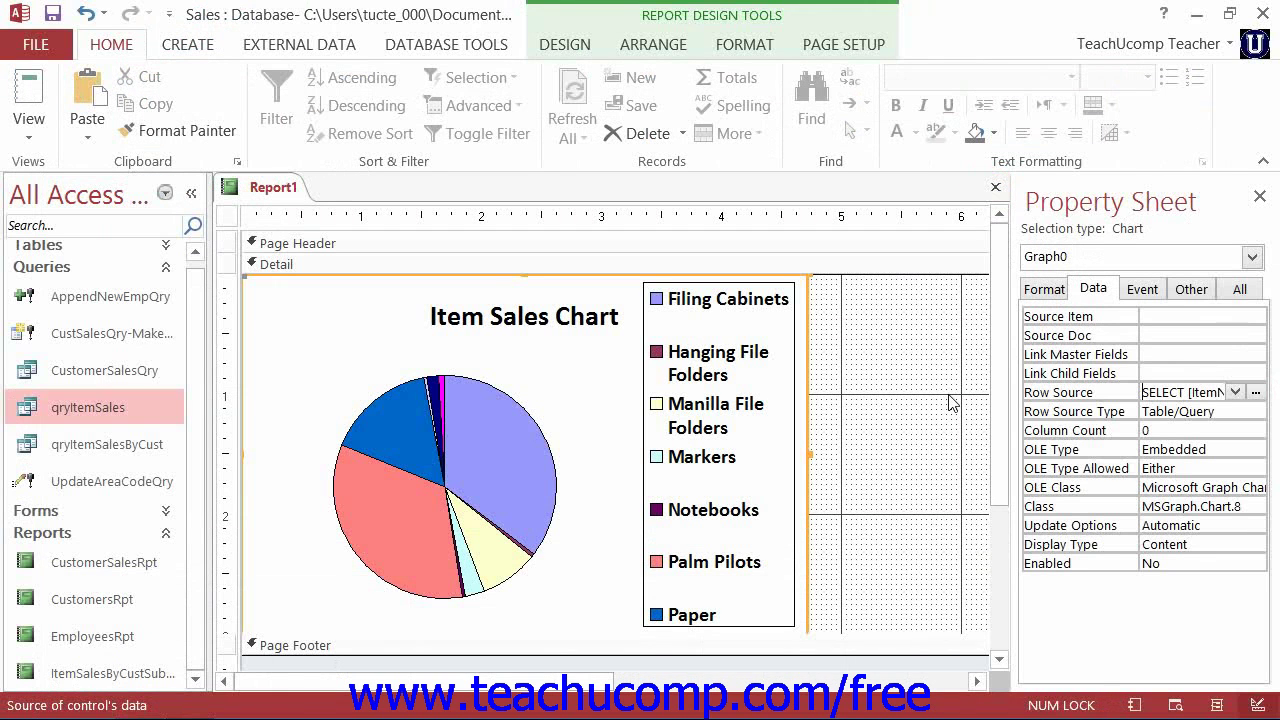
Open the chart for editing, isolate the Filing Cabinets slice, and fill it with plum.
double_click(586, 436)
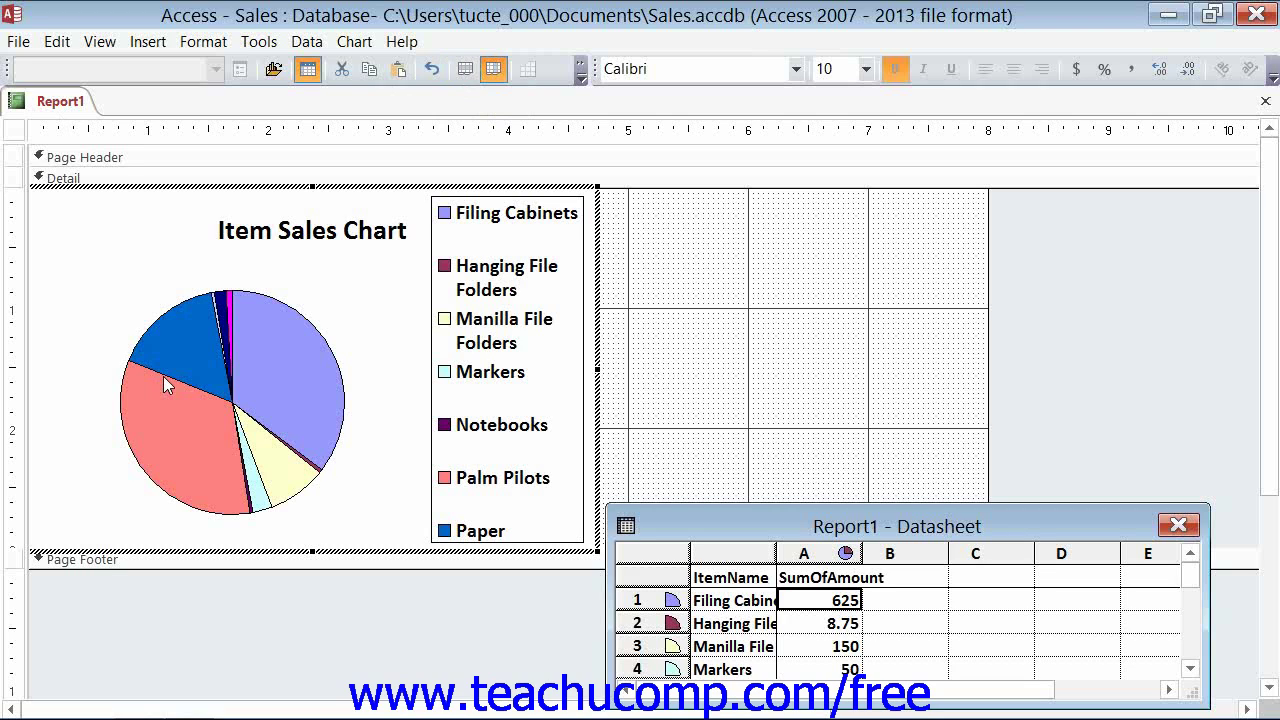
left_click(276, 380)
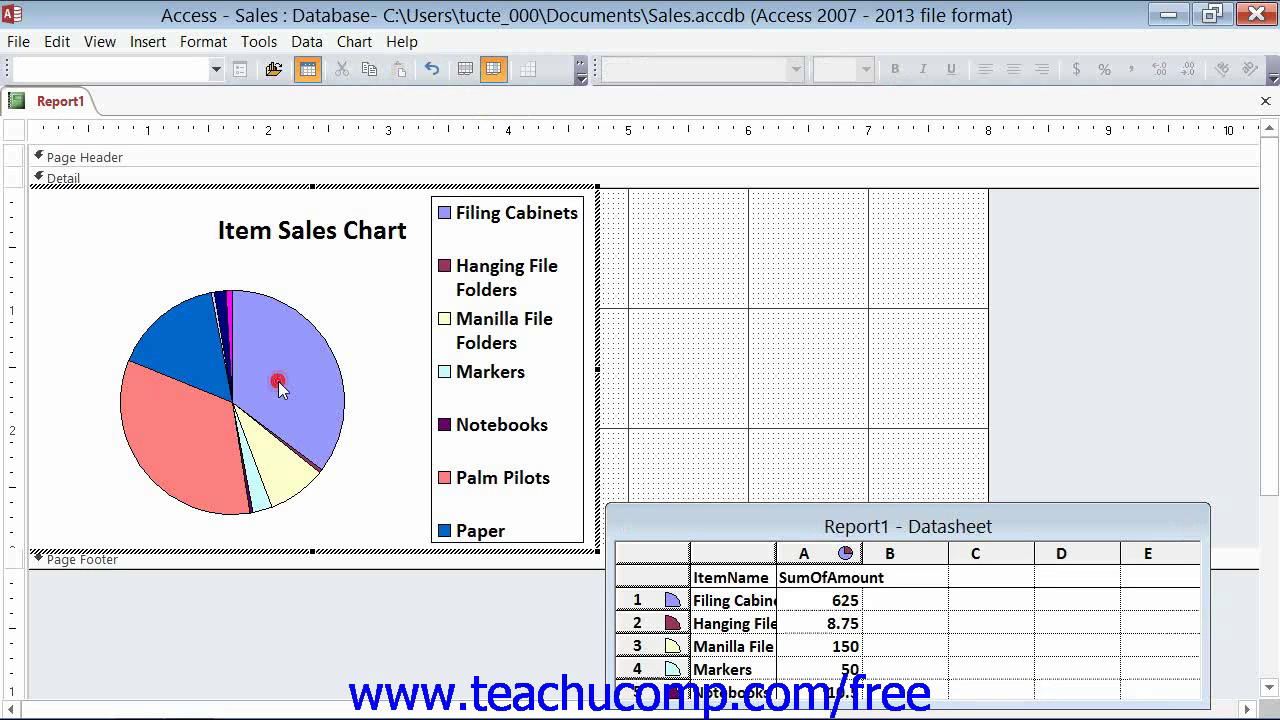
left_click(283, 380)
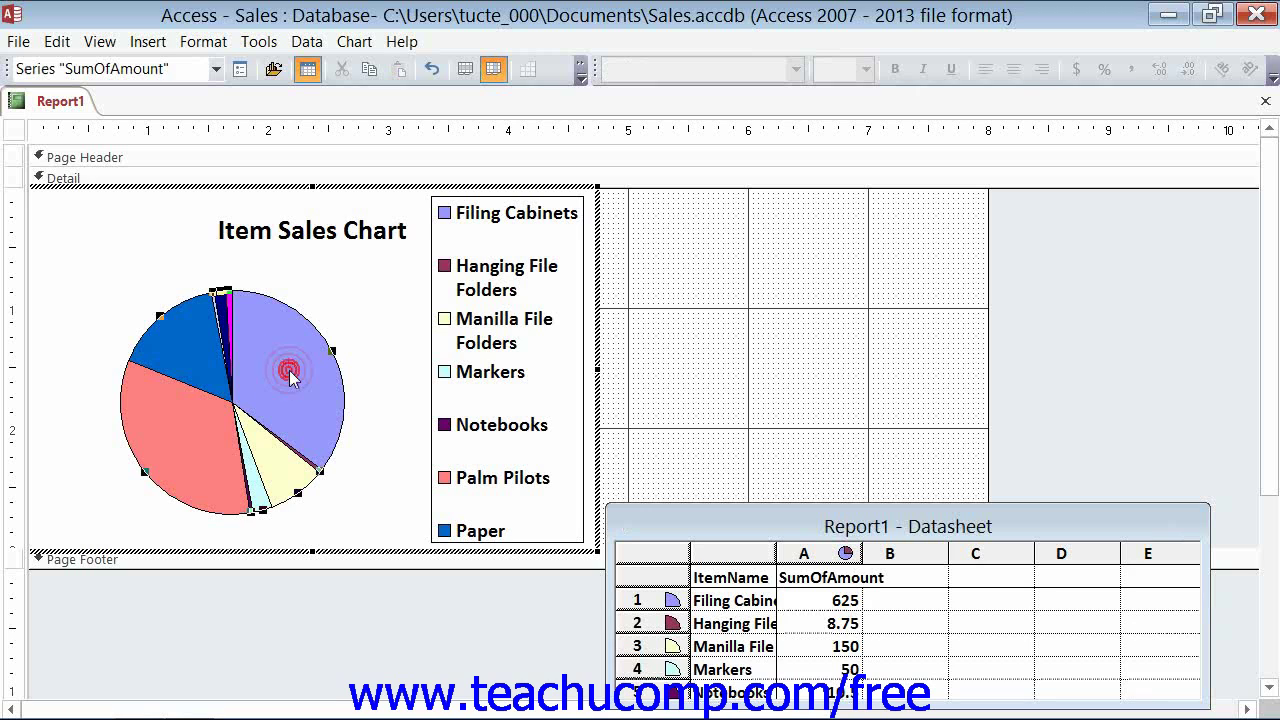
left_click(290, 378)
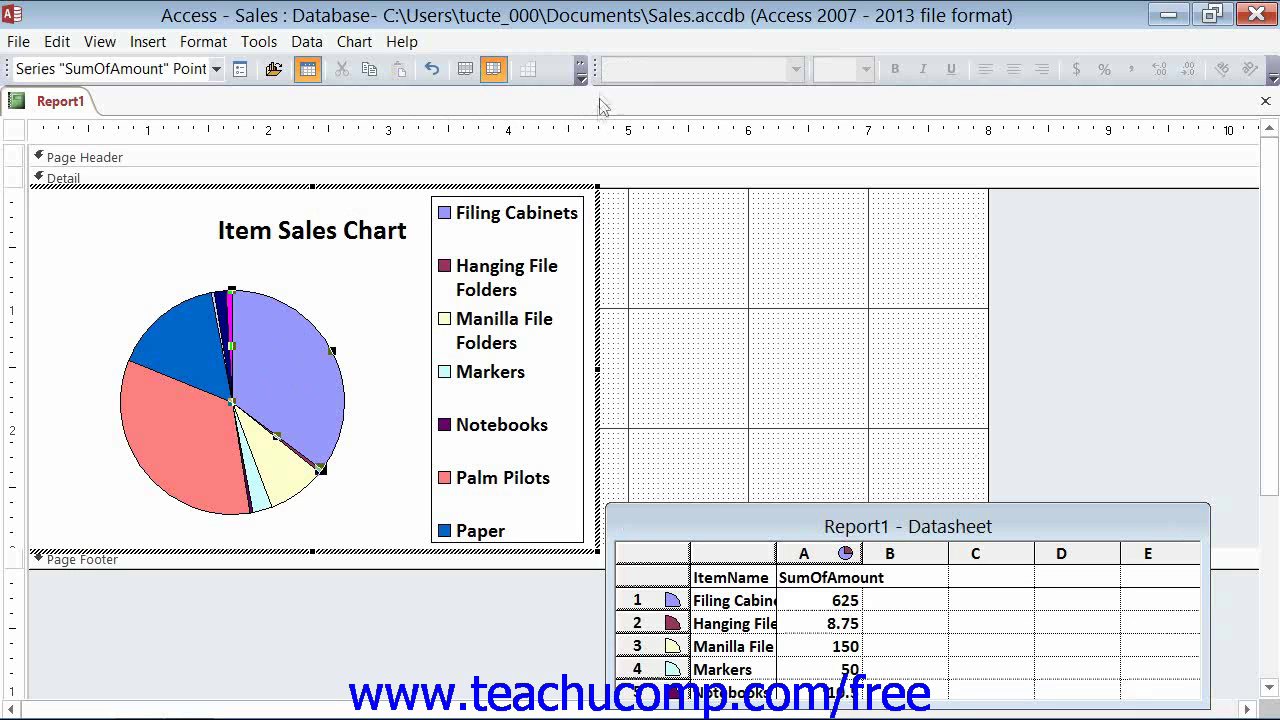
left_click_drag(593, 75, 594, 88)
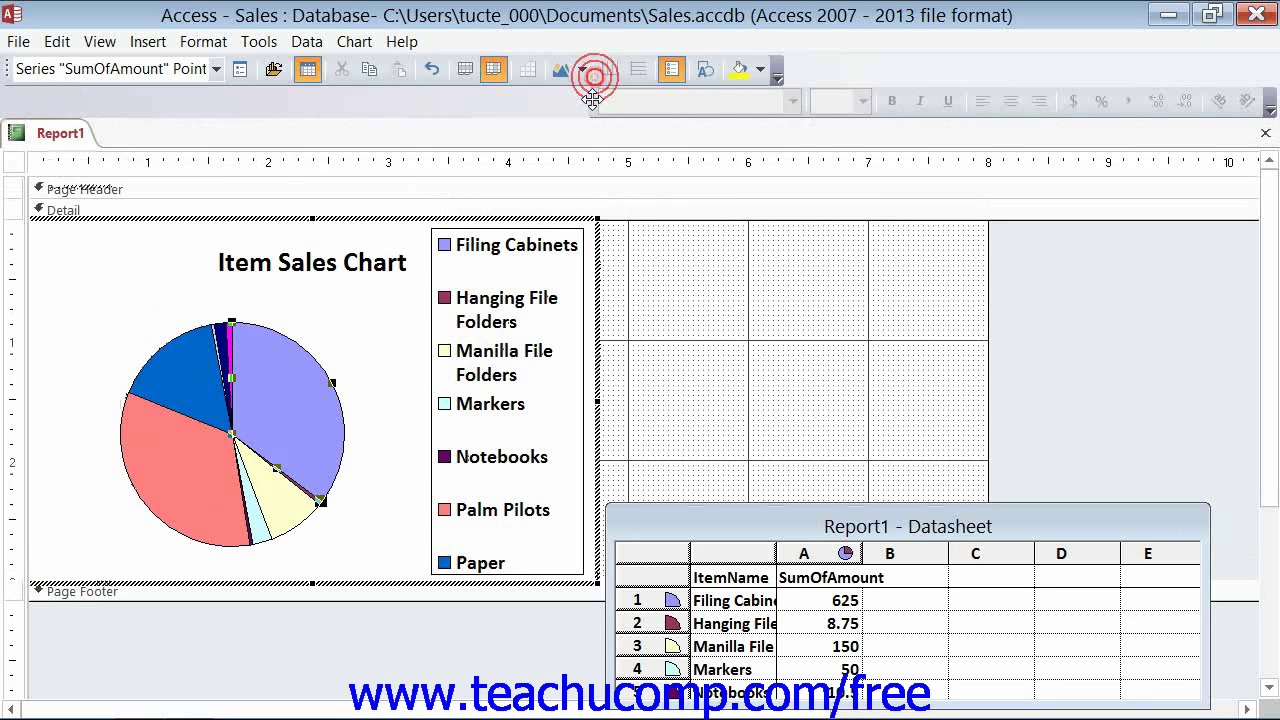
left_click(760, 69)
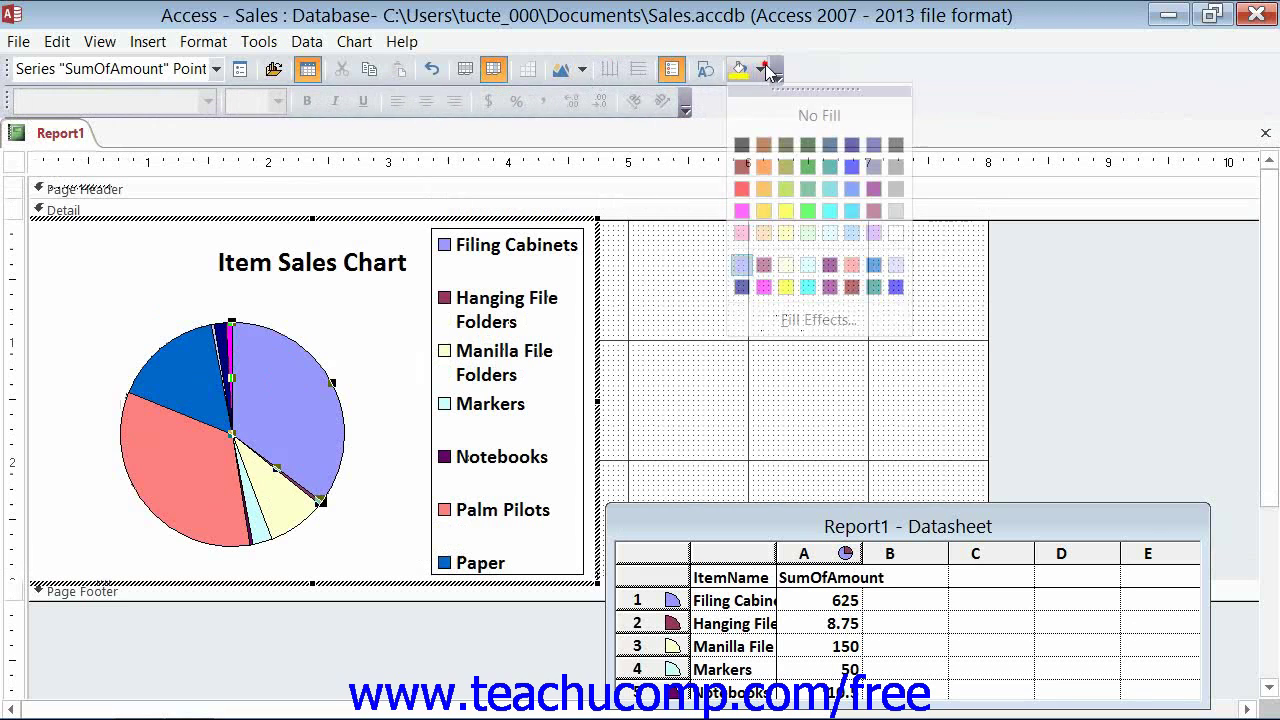
left_click(763, 264)
Fill the Palm Pilots slice with dark red and the Paper slice with bright blue.
left_click(204, 476)
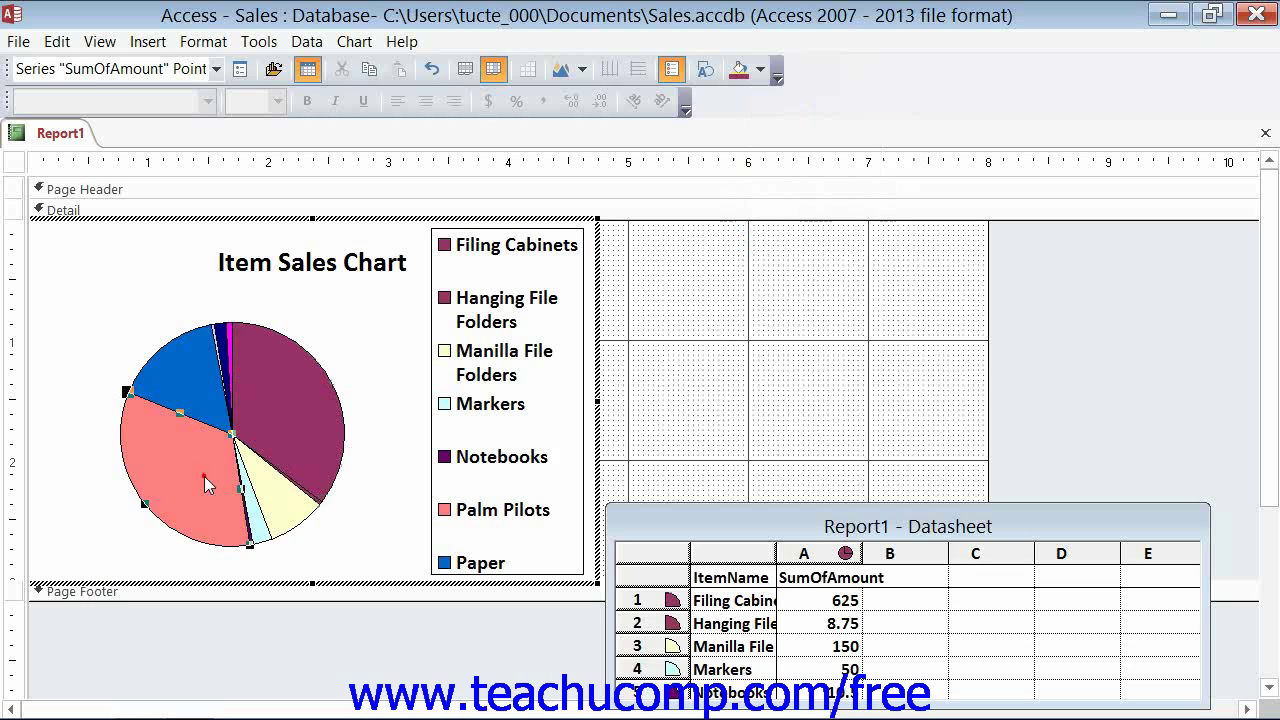
left_click(759, 70)
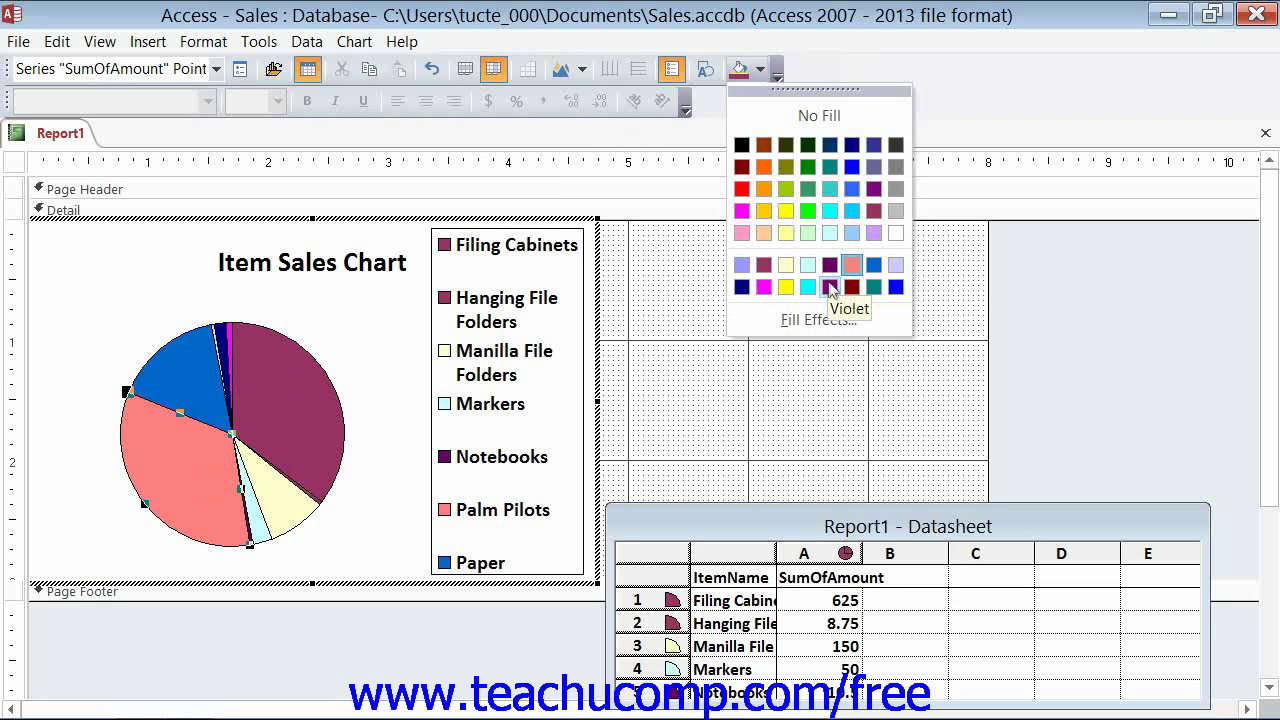
left_click(850, 287)
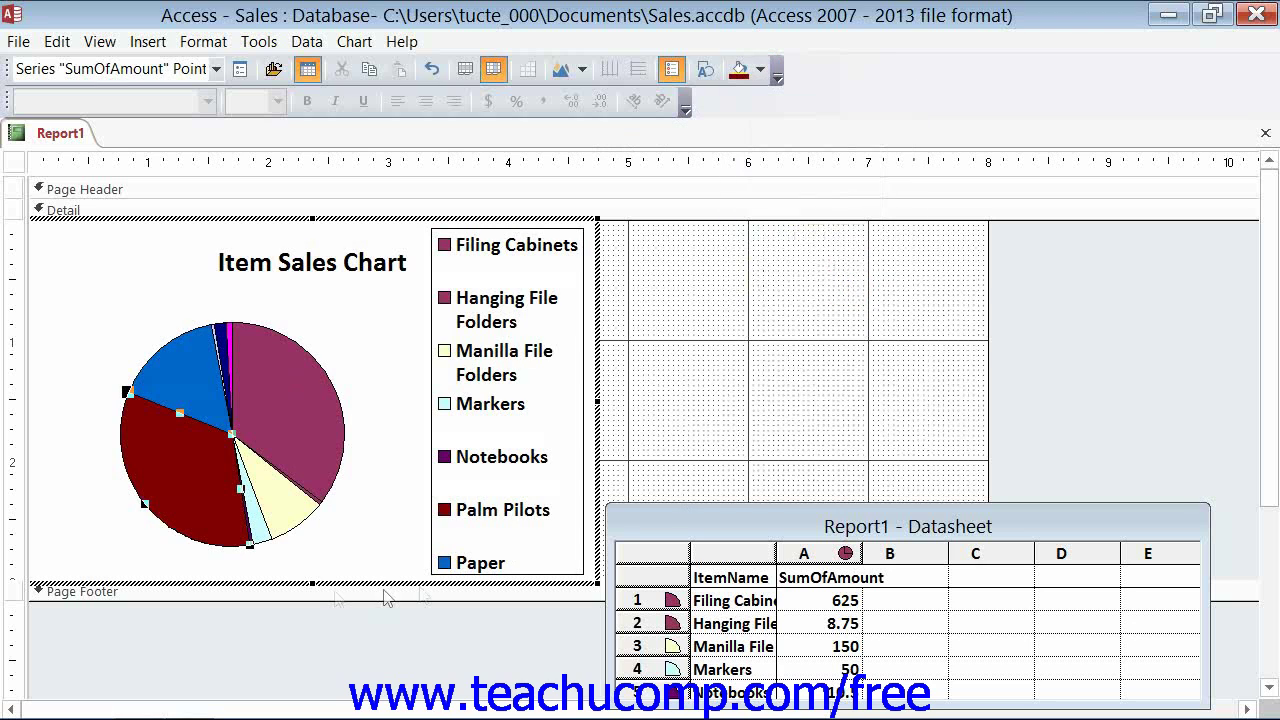
left_click(208, 402)
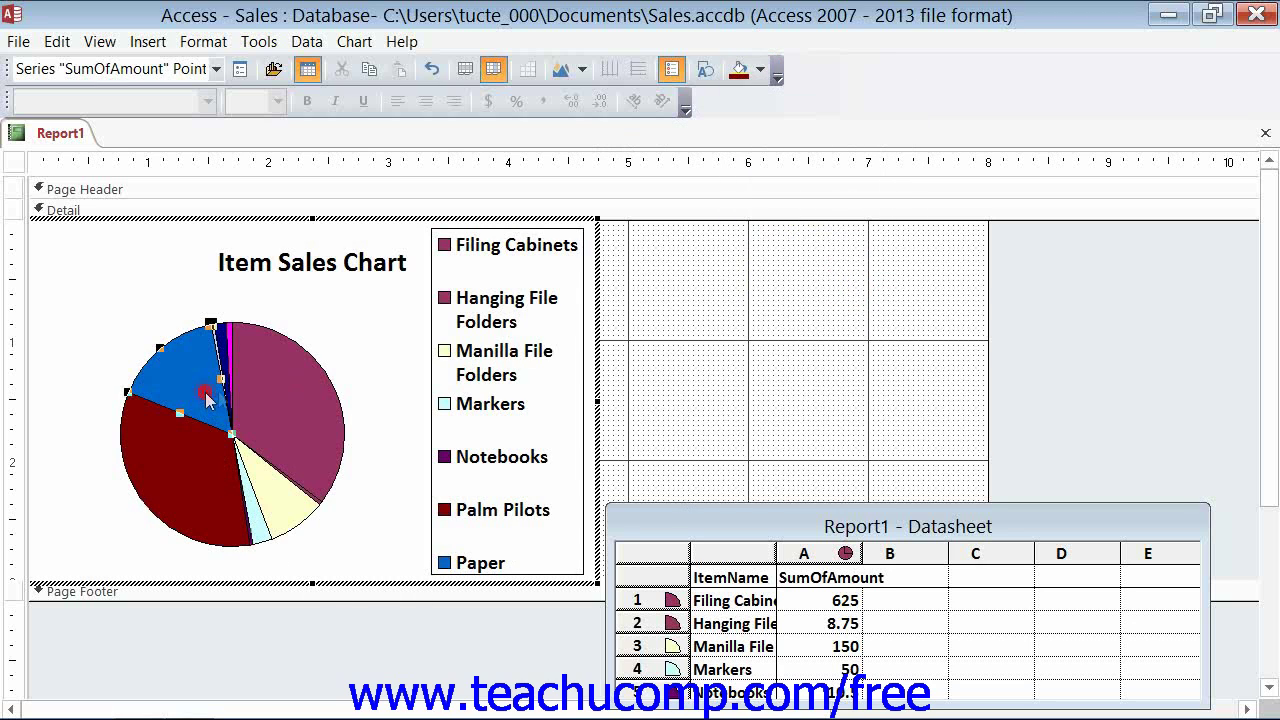
left_click(760, 72)
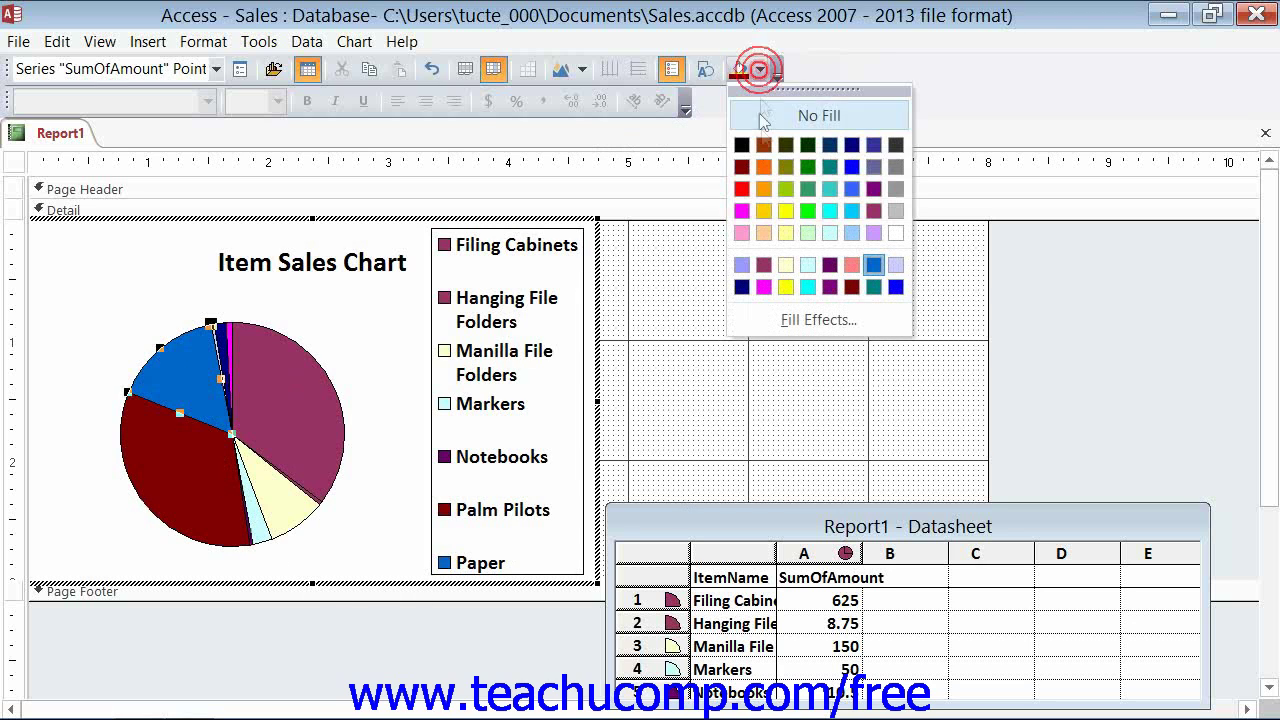
left_click(896, 287)
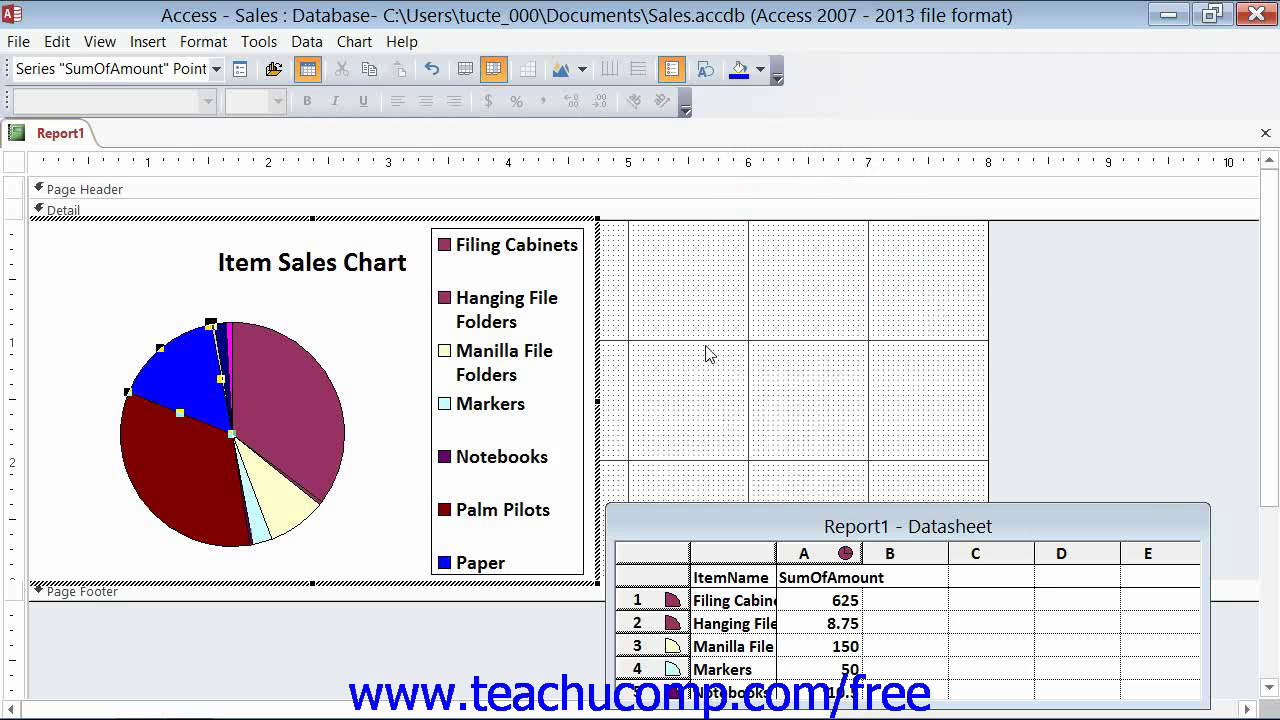
Finish editing the chart and display the report in Report View.
left_click(706, 354)
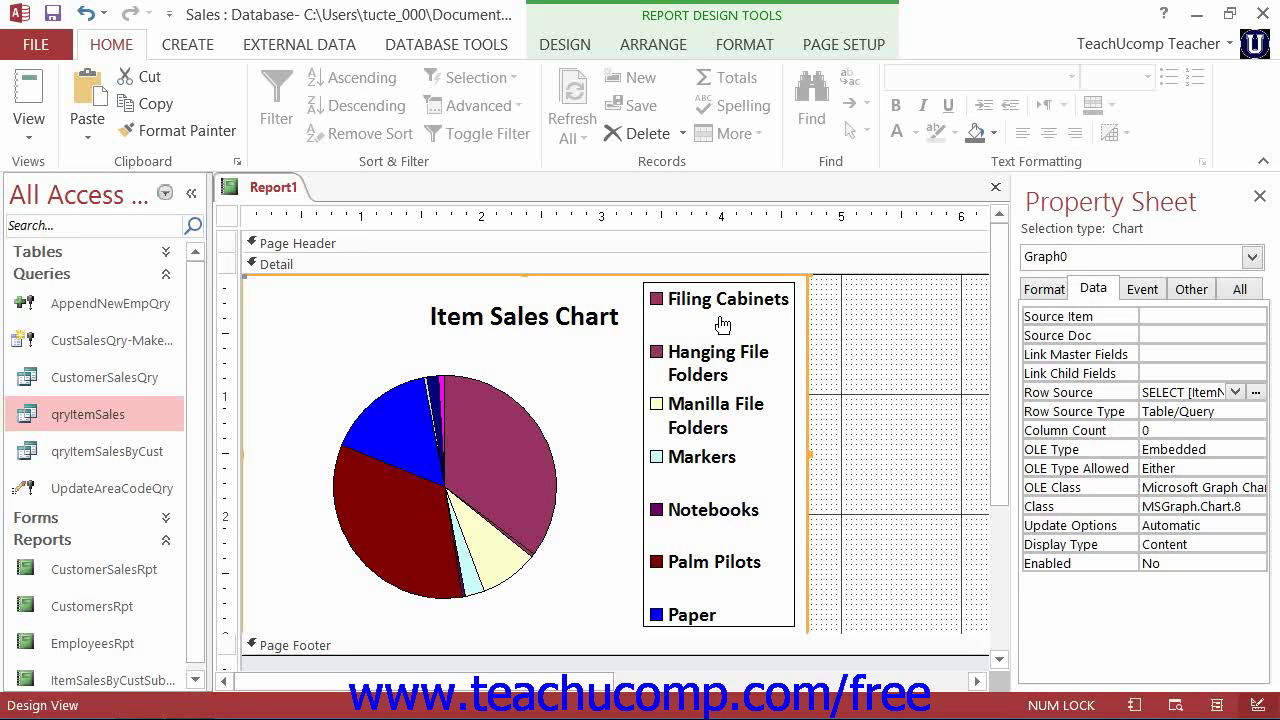
left_click(29, 104)
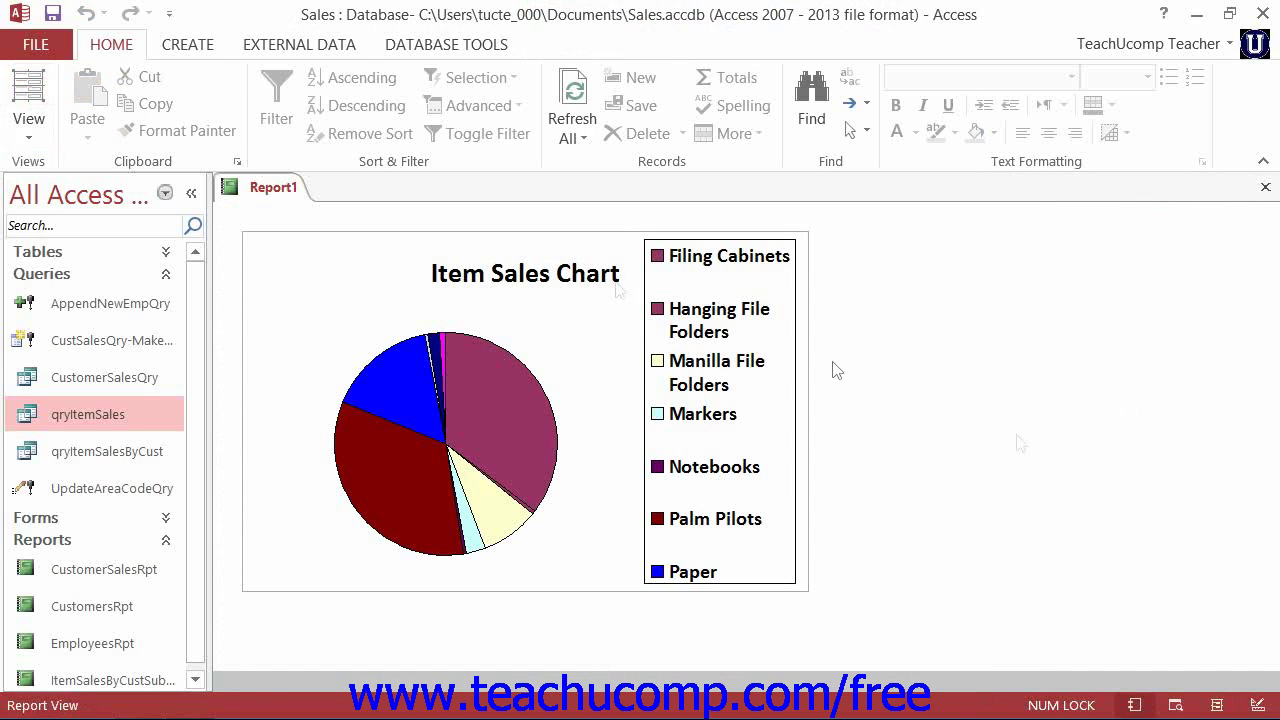